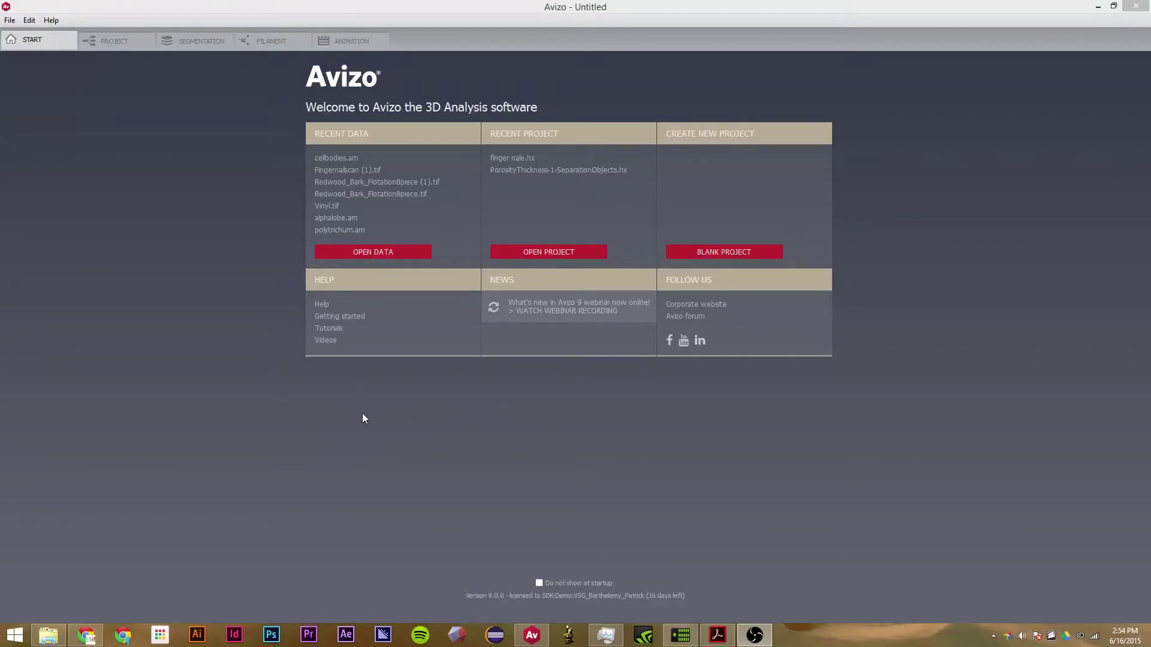
From the Project workspace, open Open Data and browse to data > tutorials > multicomp
left_click(124, 42)
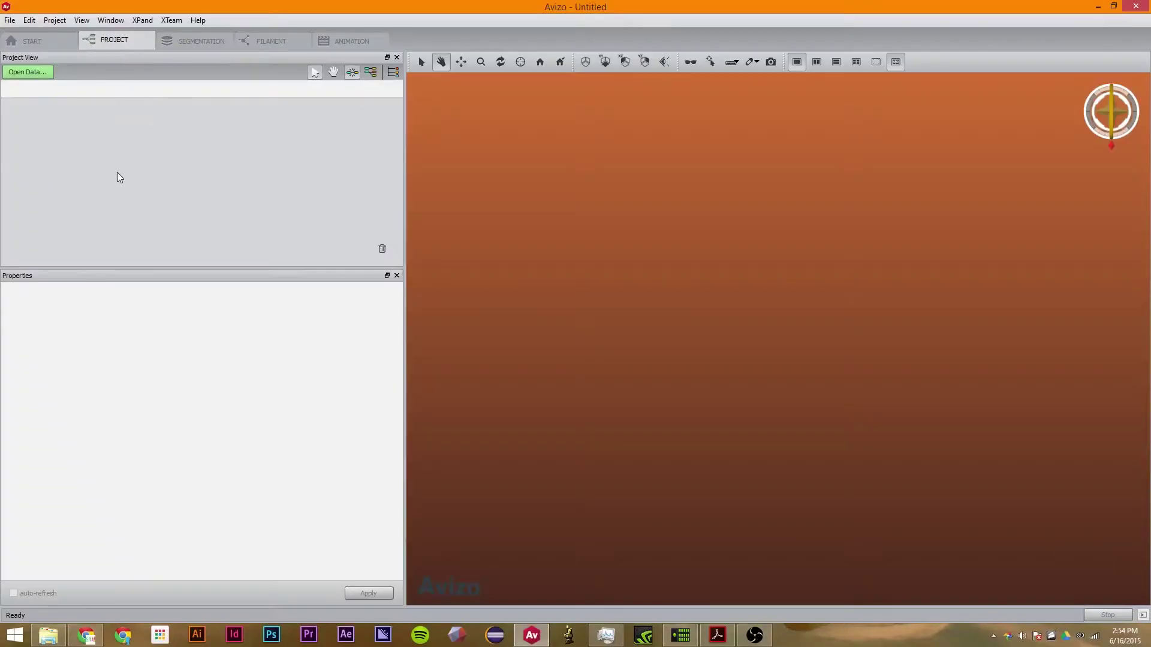
left_click(28, 74)
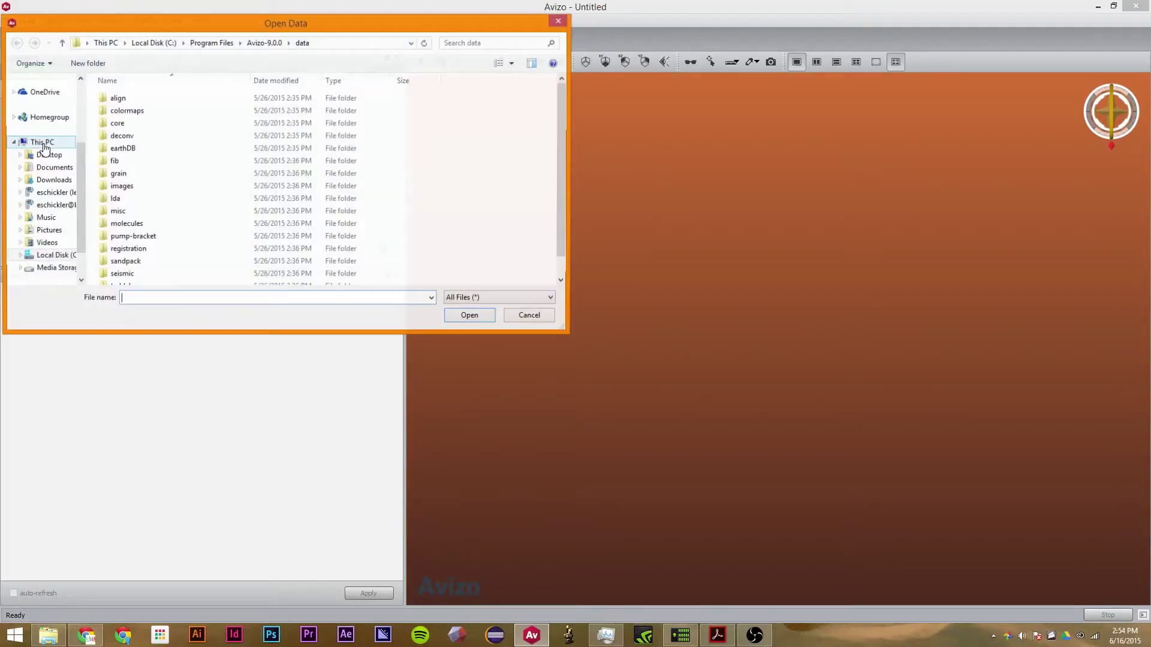
left_click(154, 236)
scroll(157, 258, "down", 1)
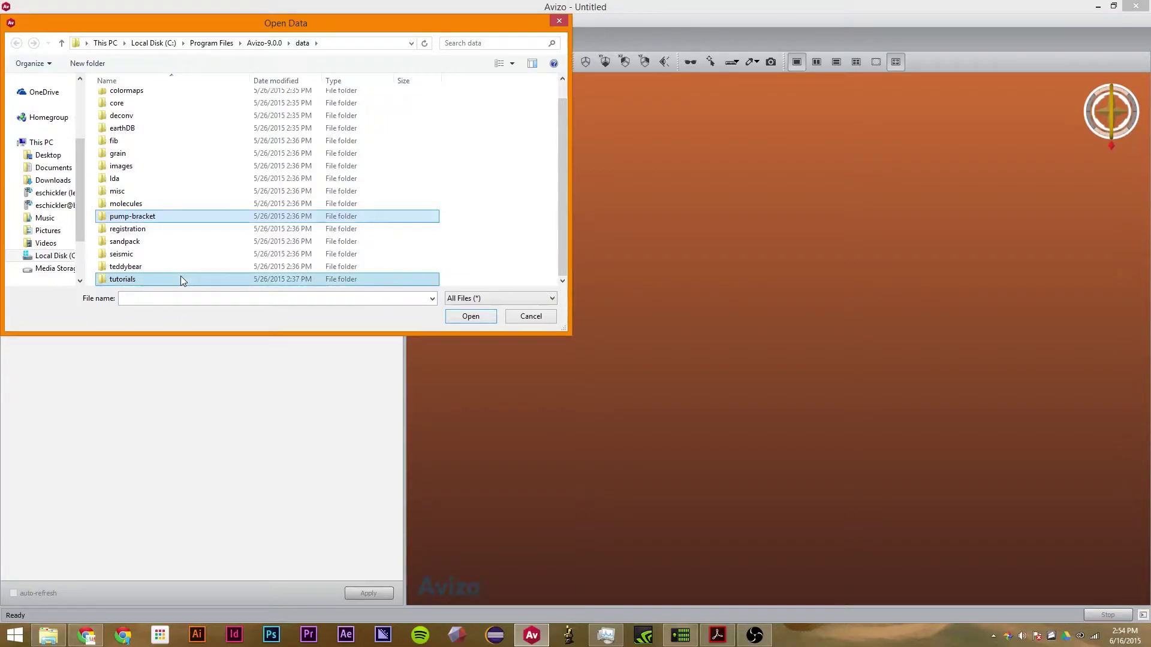
double_click(183, 279)
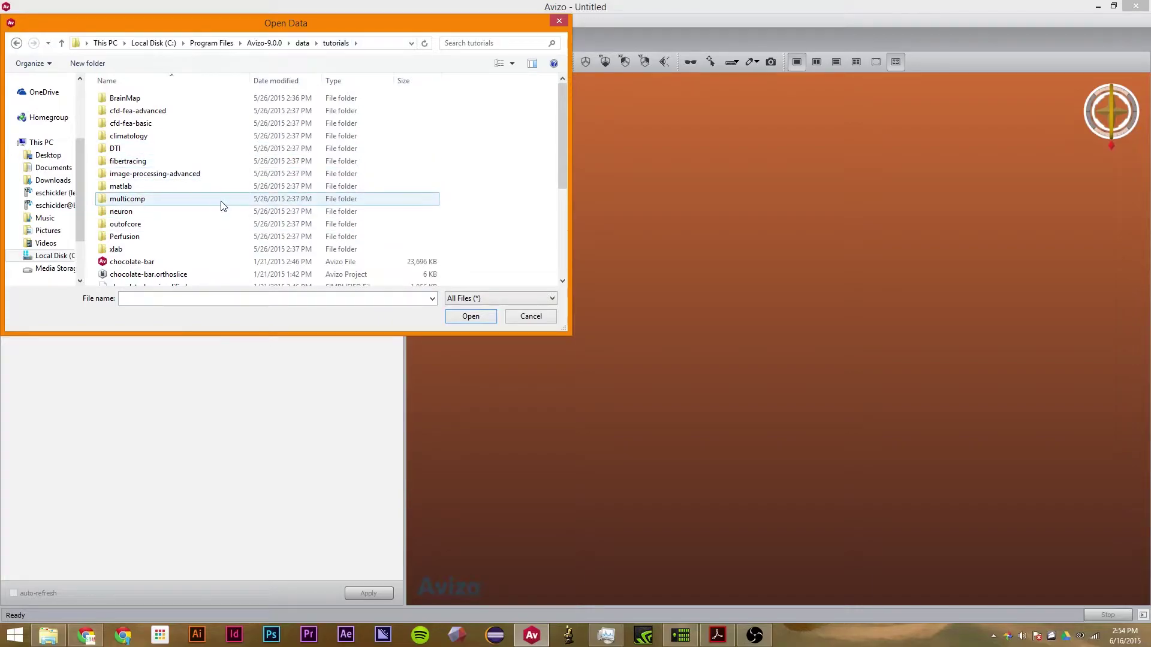
double_click(221, 200)
Load cellbodies.am and accept its coordinate units in the Units Editor
left_click(238, 97)
double_click(238, 98)
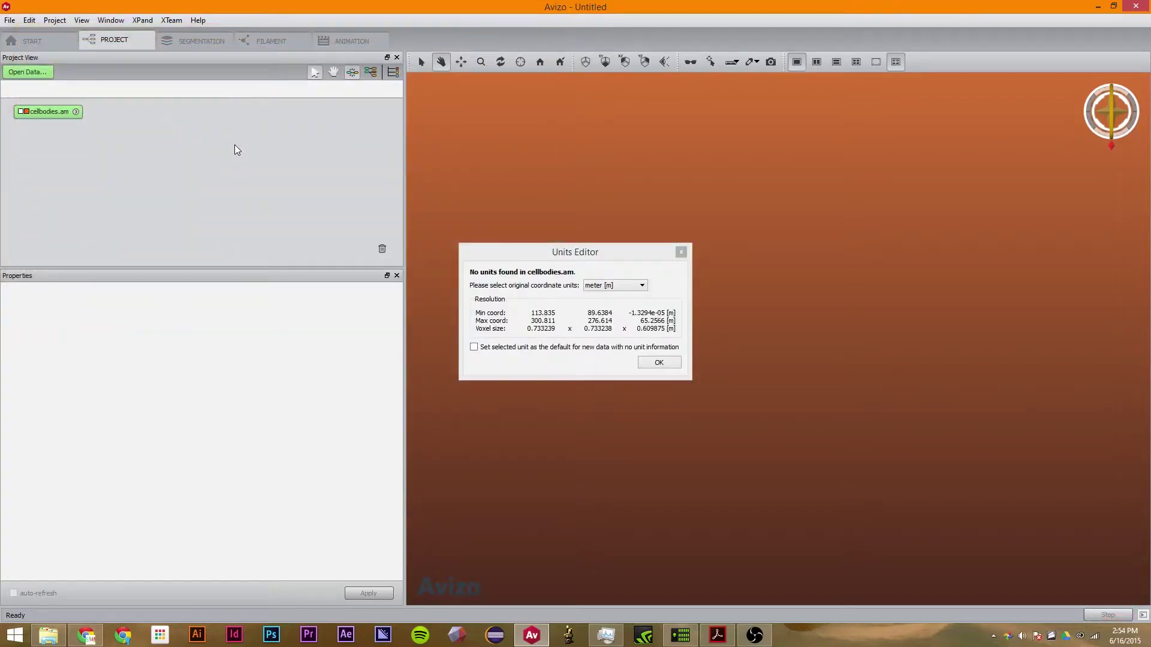
left_click(657, 361)
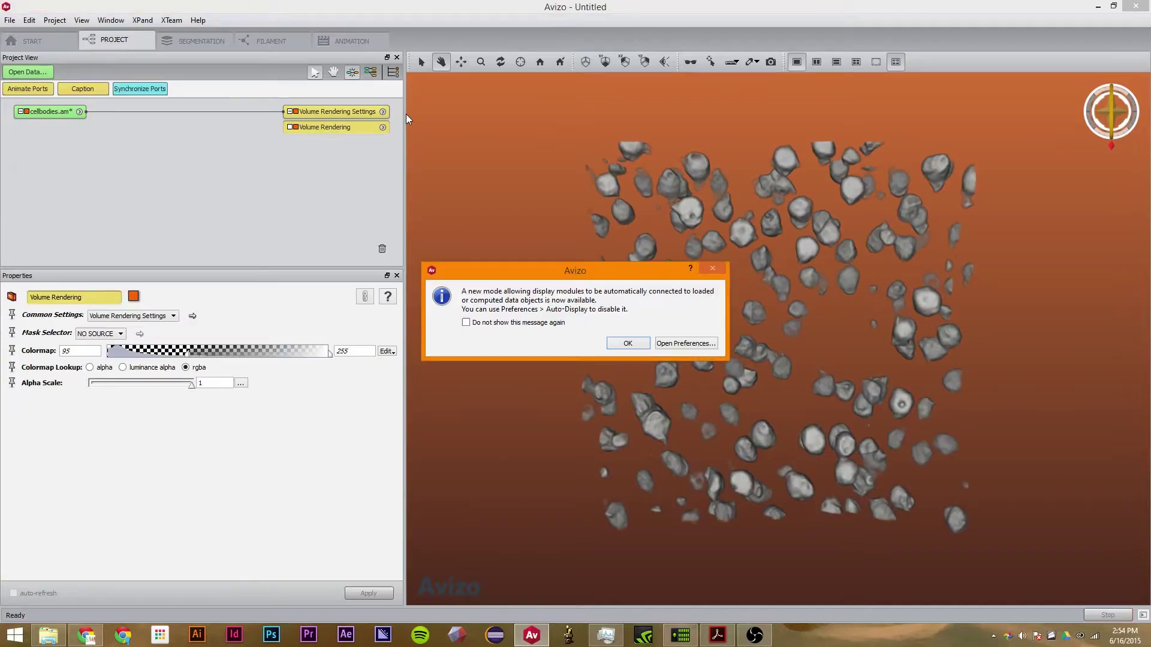
Delete the auto-added Volume Rendering modules, leaving only cellbodies.am in the graph
left_click(554, 343)
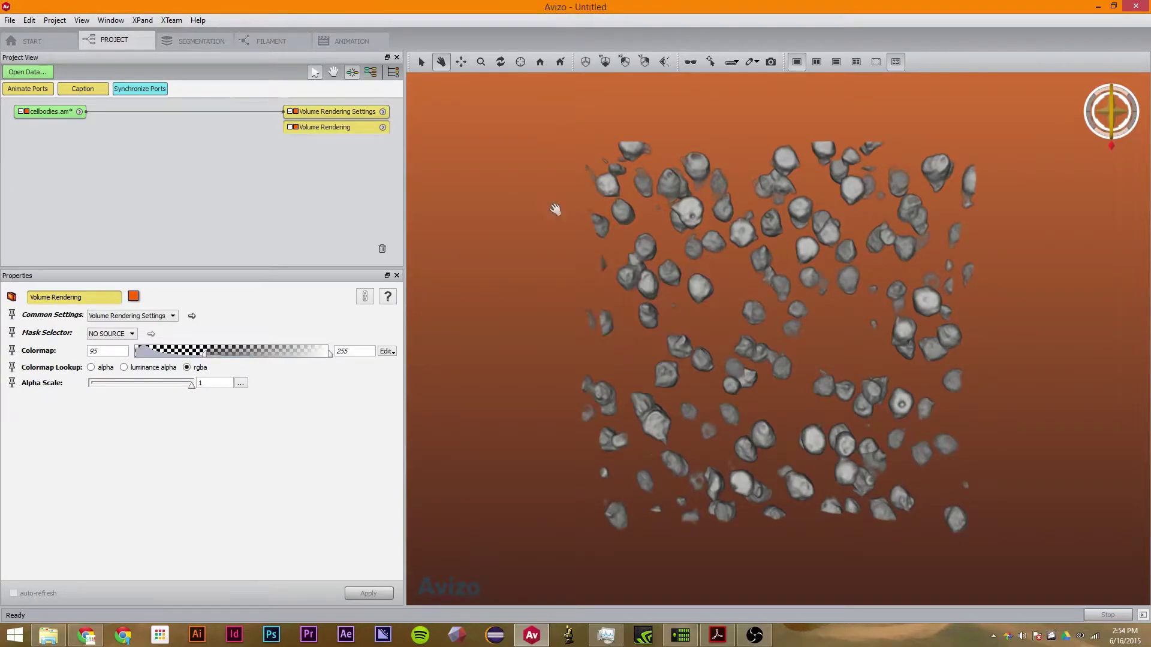
left_click(337, 112)
key("Delete")
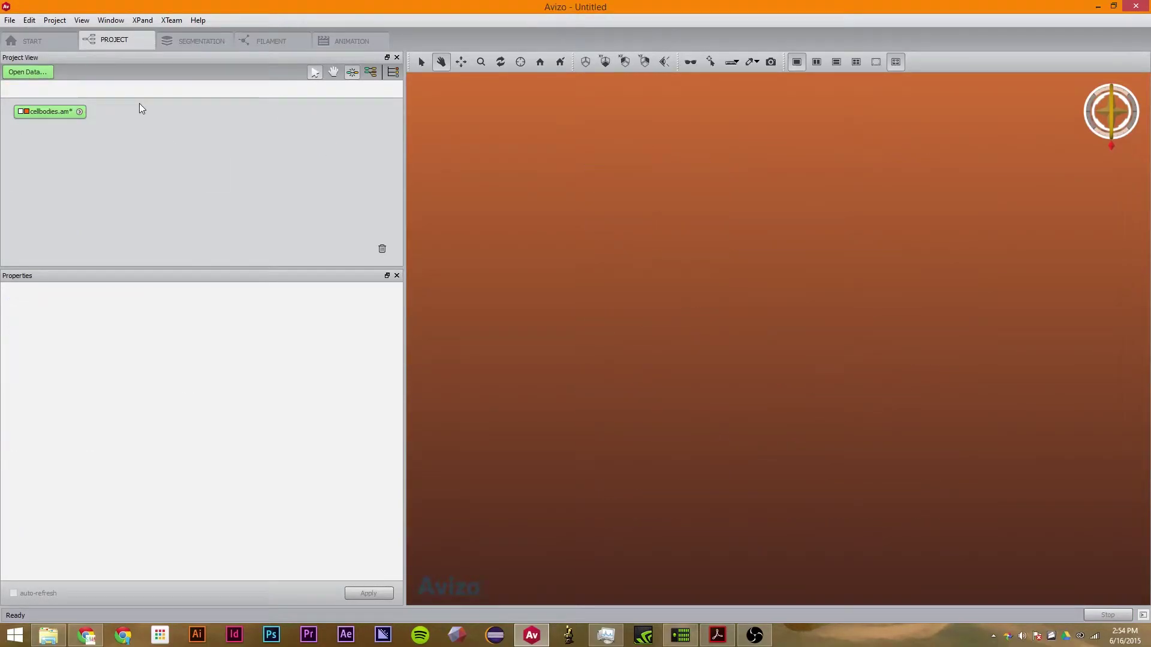
left_click(48, 118)
left_click_drag(57, 114, 52, 123)
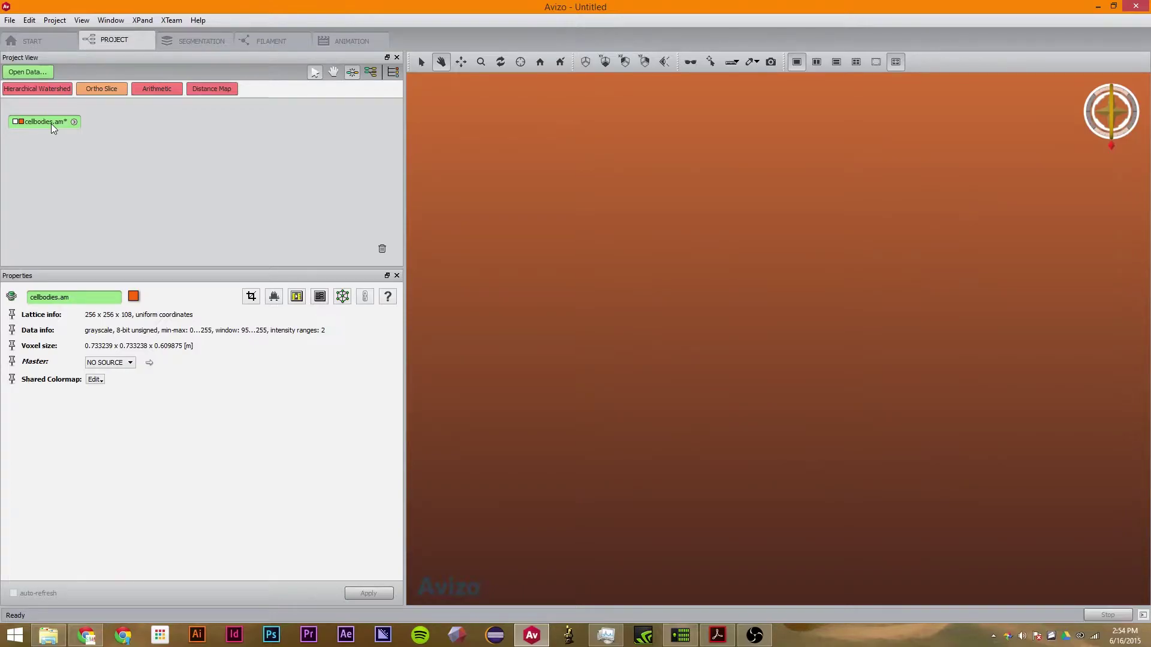
Attach Hysteresis Thresholding to cellbodies.am and display cellbodies.am in an Ortho Slice
right_click(52, 123)
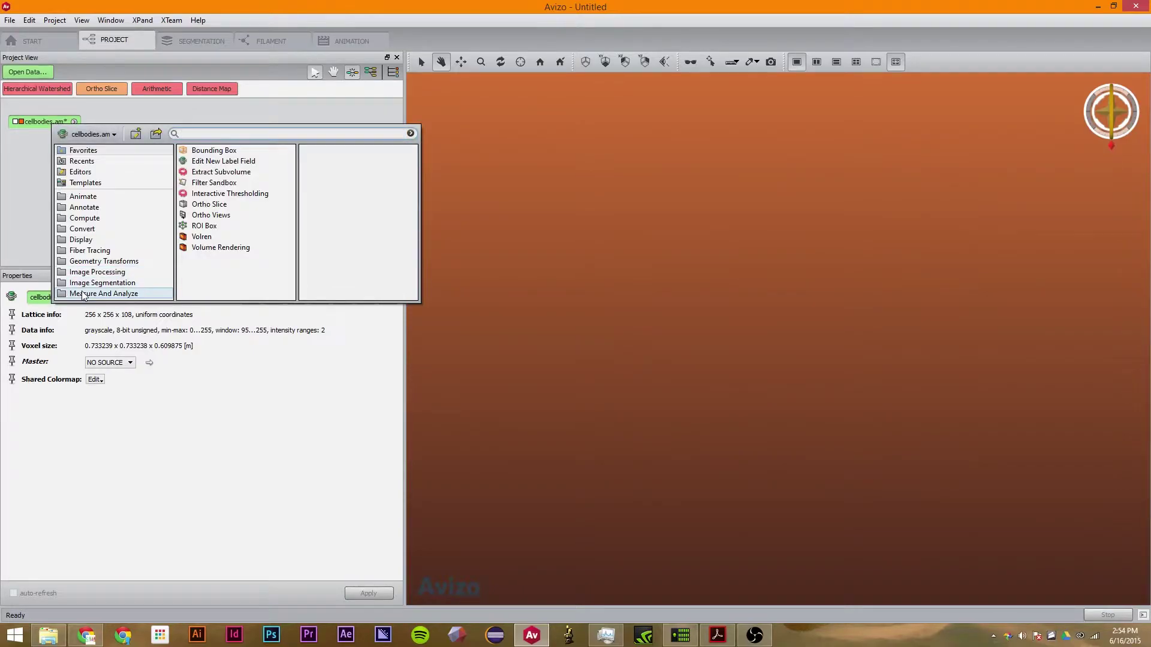
left_click(98, 282)
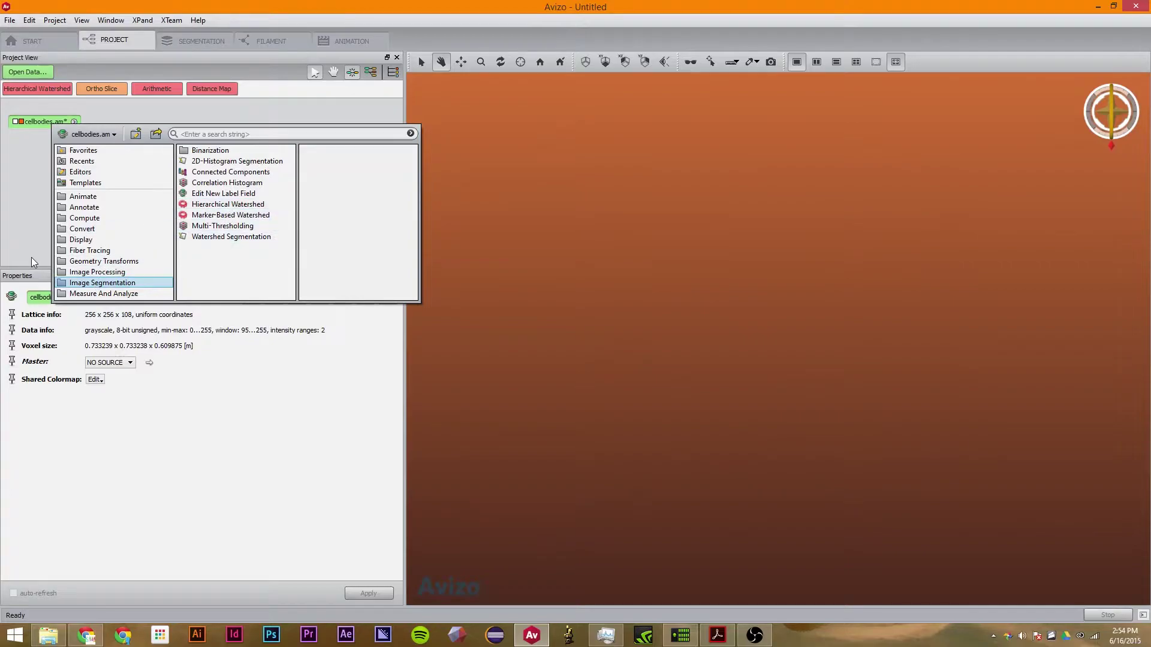
left_click(235, 151)
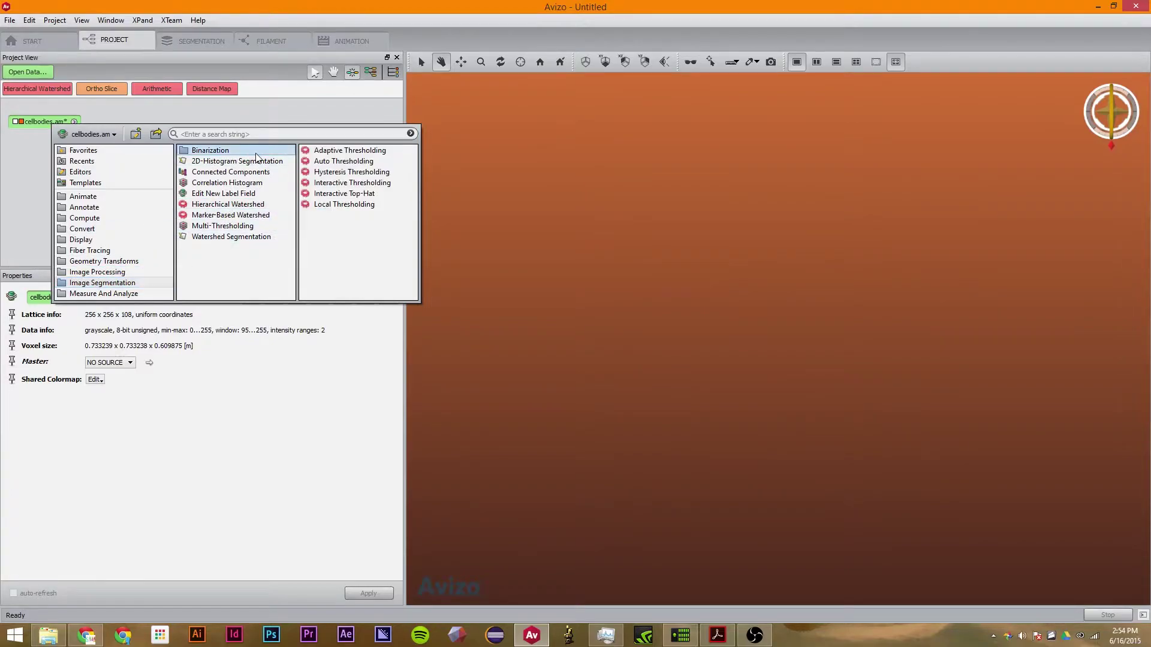
left_click(352, 172)
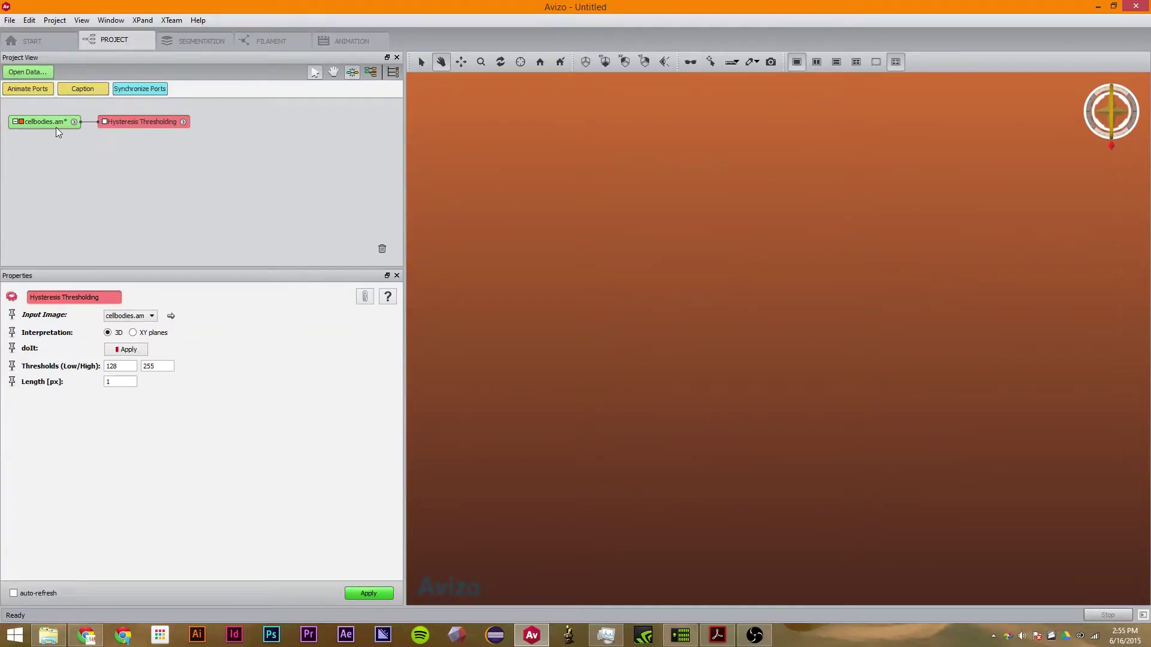
left_click_drag(131, 118, 150, 148)
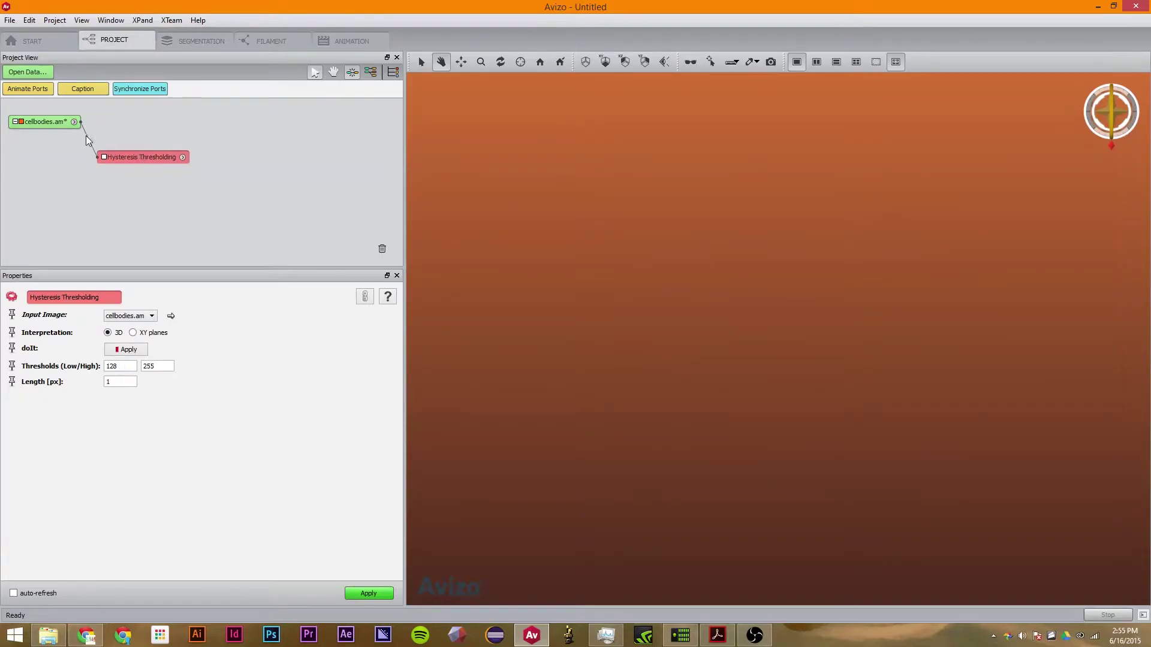
left_click(48, 122)
left_click(176, 90)
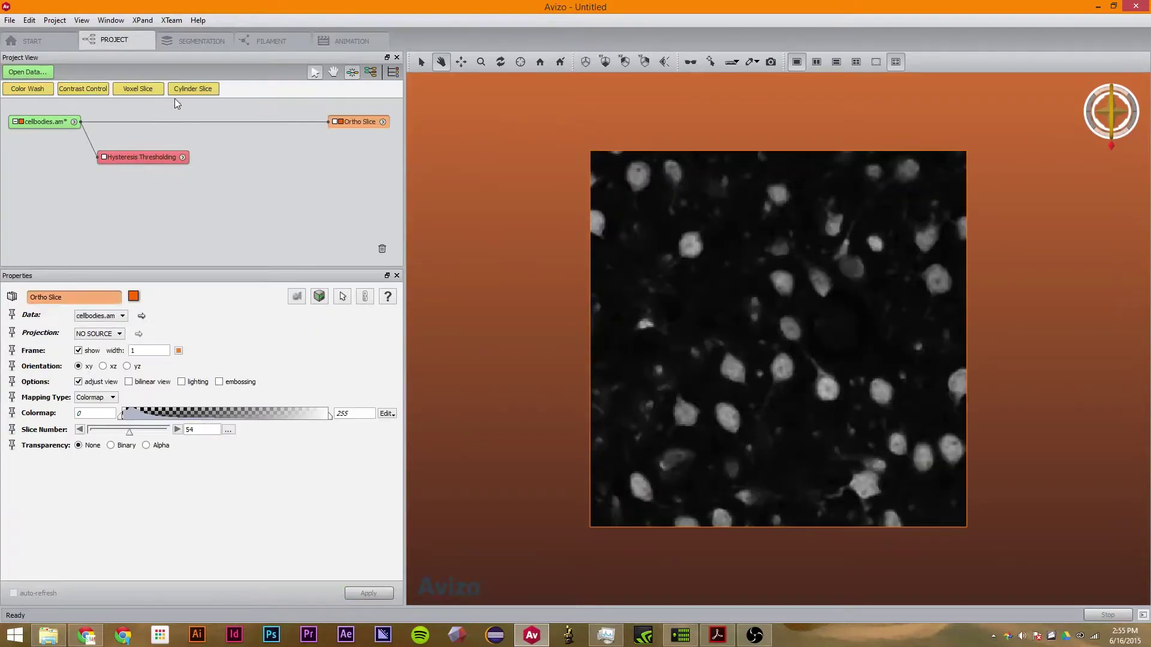
Set the low threshold to 70 (high 112) and apply to create cellbodies.binary
left_click(135, 160)
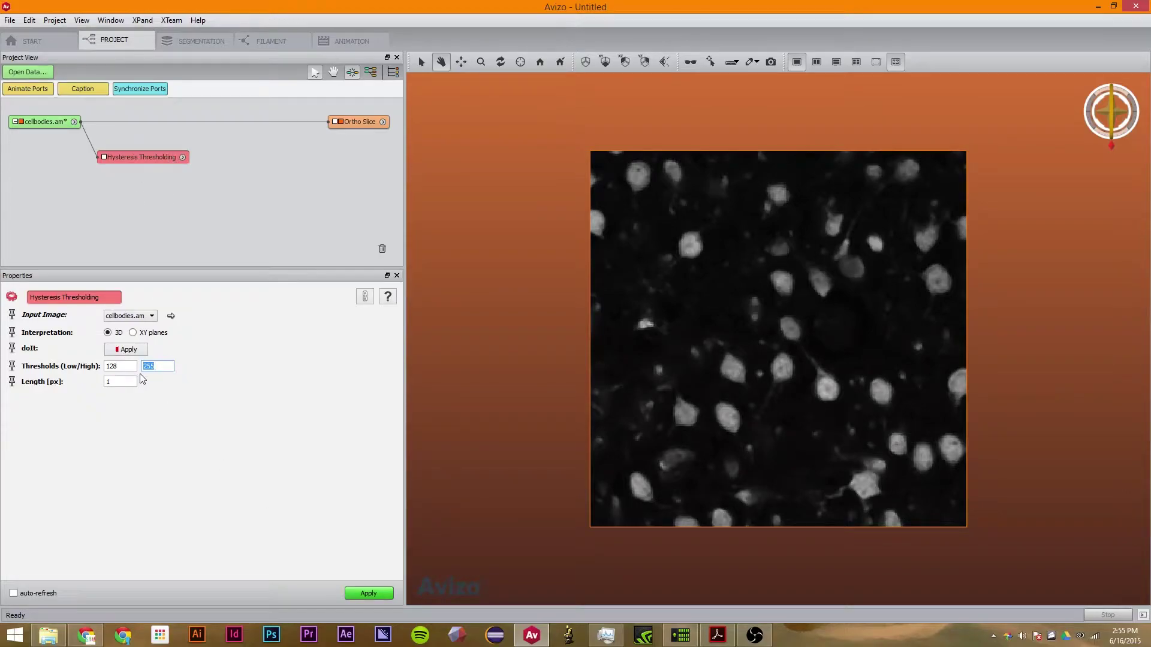
left_click(121, 367)
left_click_drag(121, 368, 106, 371)
type("70")
left_click(349, 597)
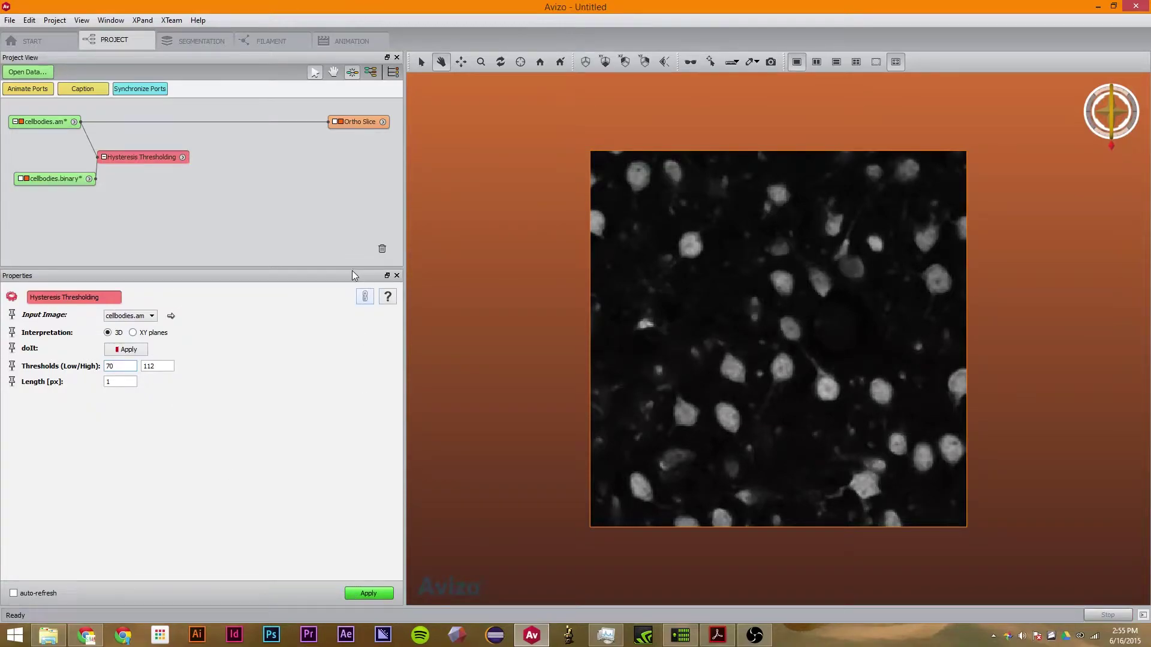
Add a Color Wash to the Ortho Slice using cellbodies.binary as its overlay data
left_click(52, 179)
left_click(357, 123)
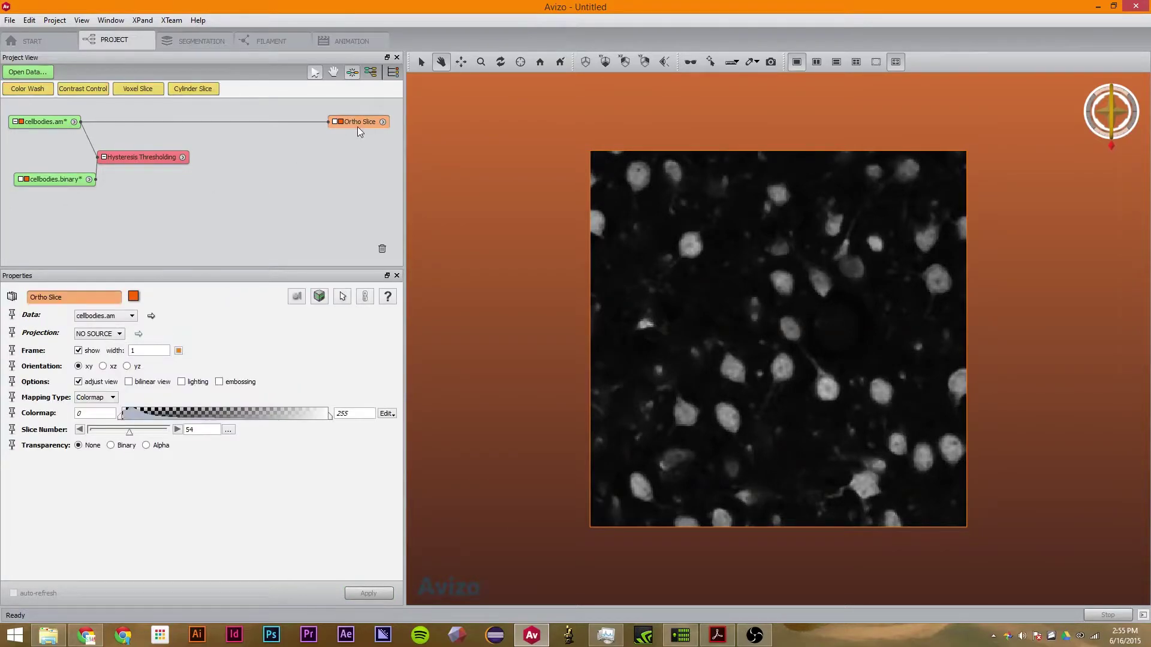
left_click(36, 90)
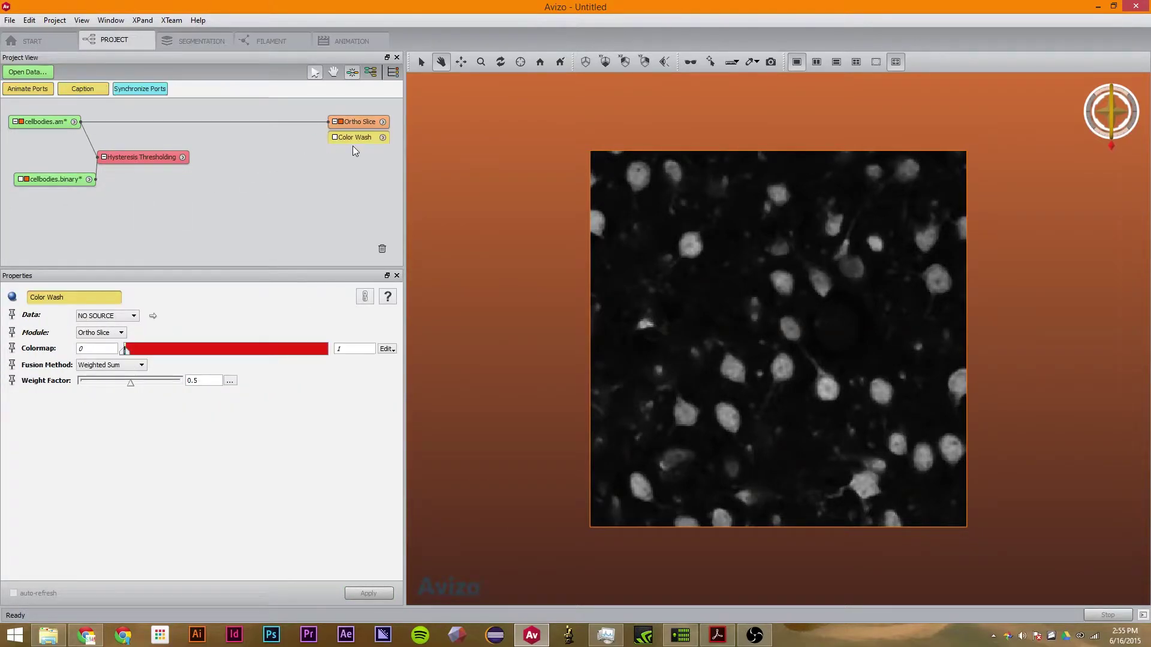
left_click(130, 316)
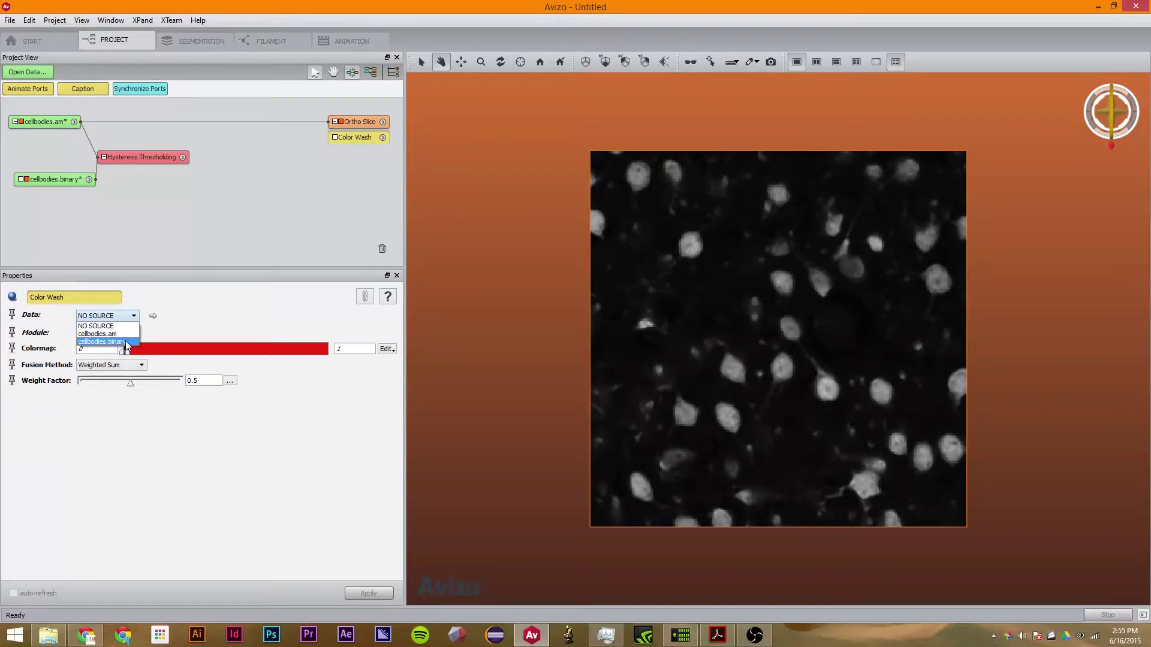
left_click(125, 342)
left_click_drag(799, 382, 1023, 139)
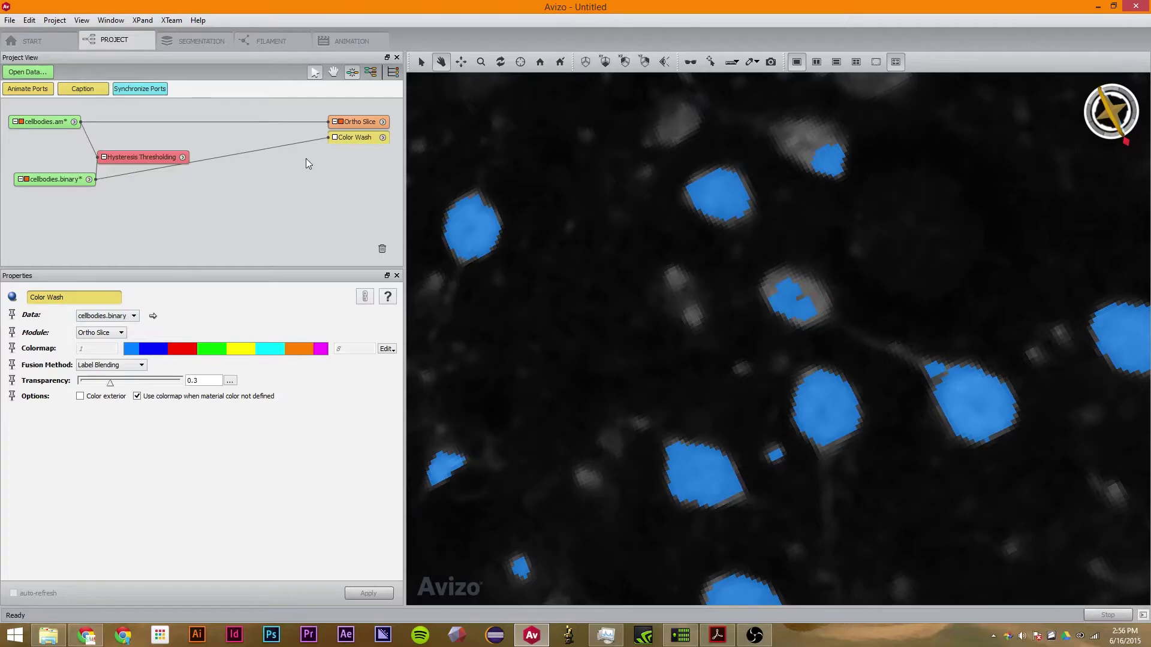
left_click(72, 181)
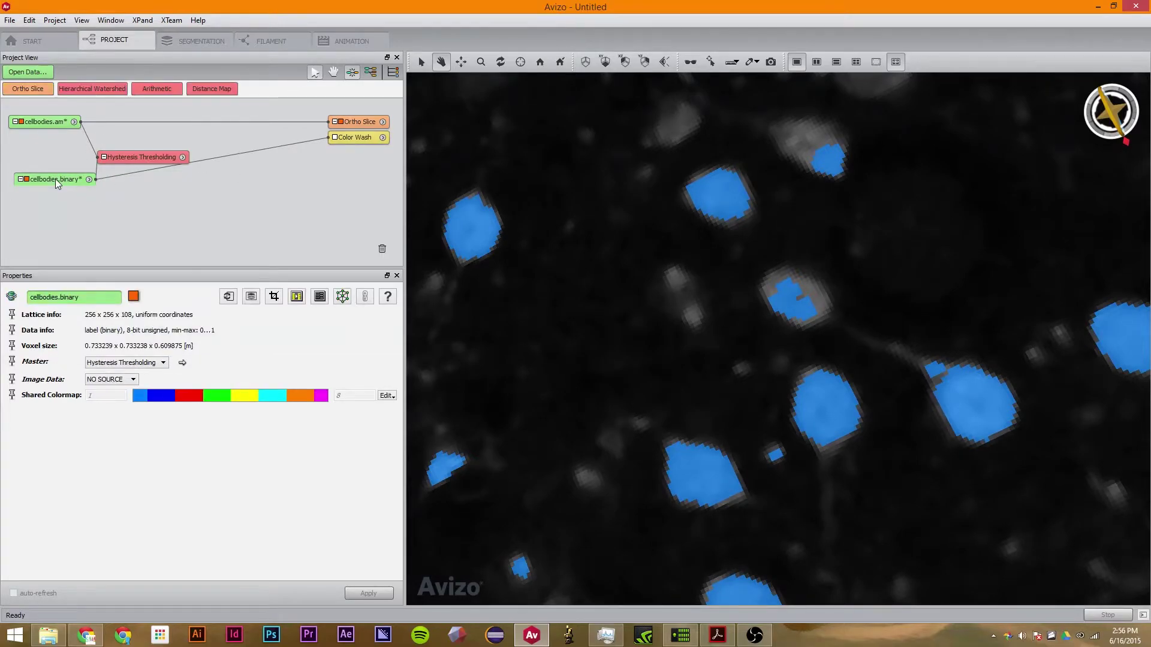
Dilate cellbodies.binary with size 1 pixel to create cellbodies.dilated
right_click(56, 180)
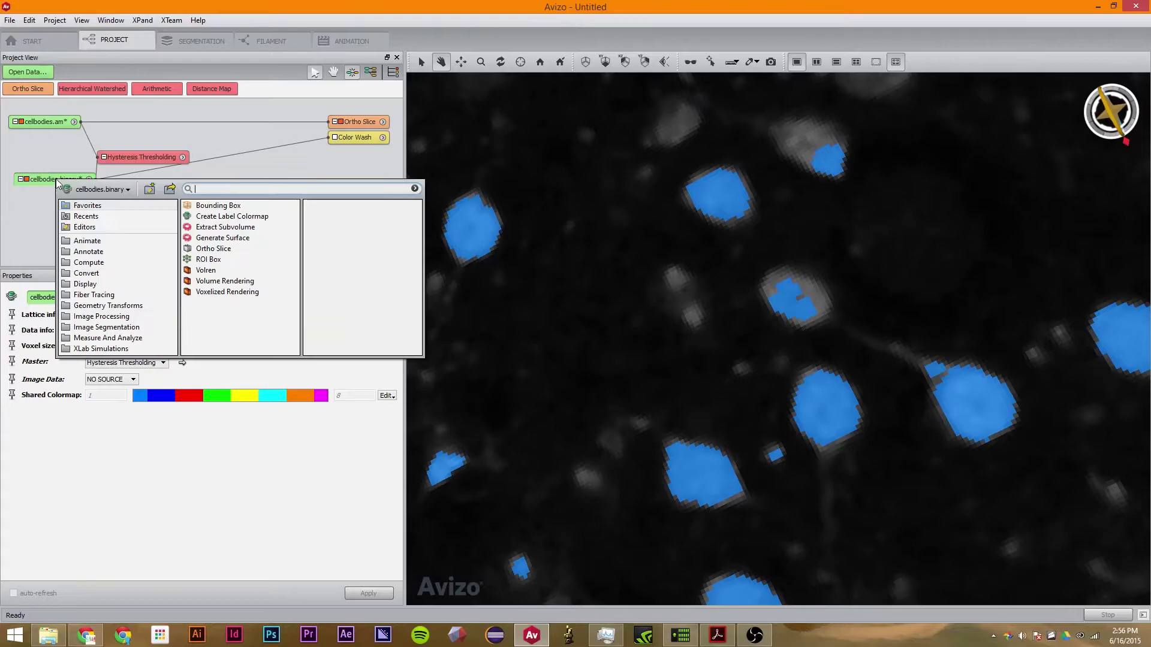
left_click(120, 329)
left_click(248, 190)
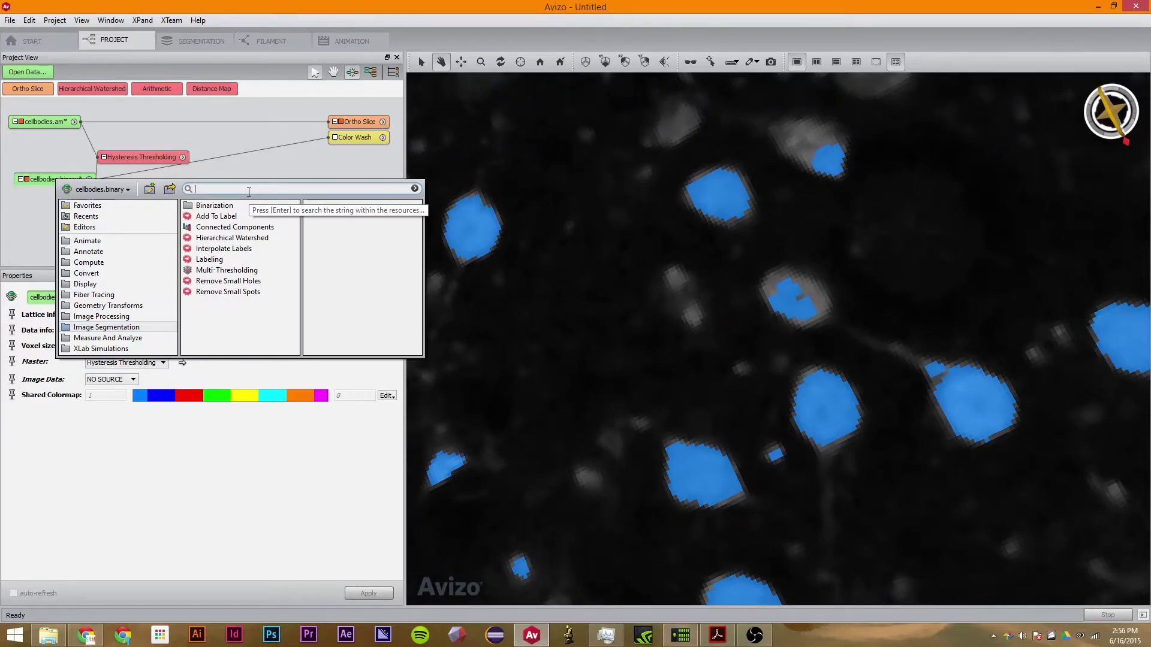
type("di")
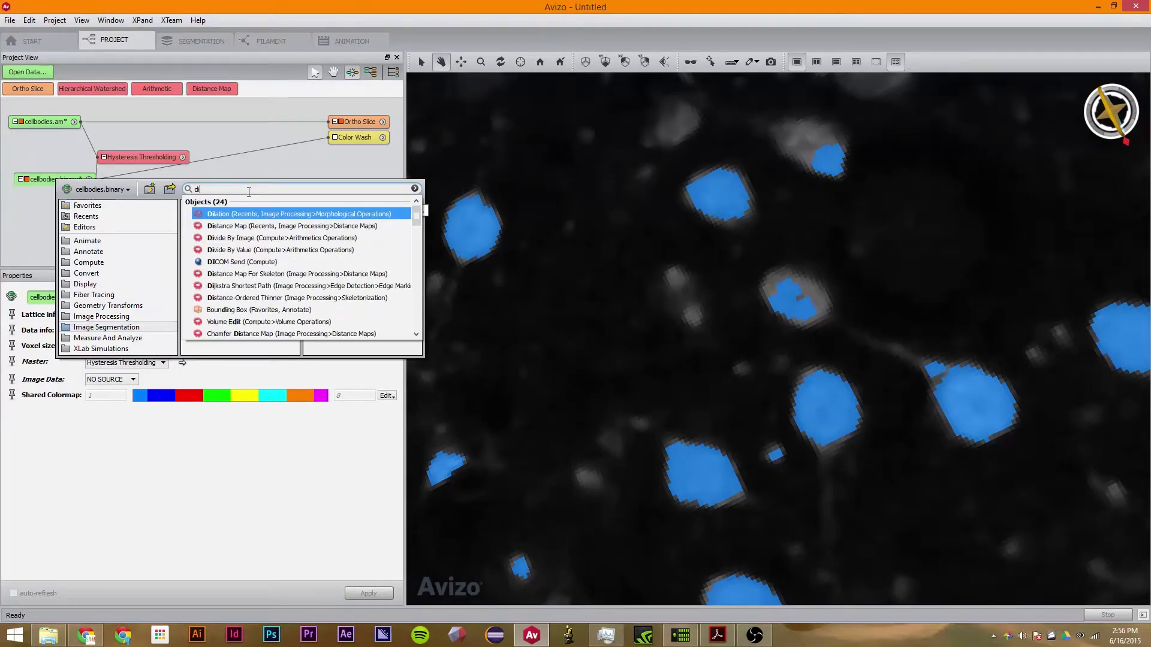
key("Return")
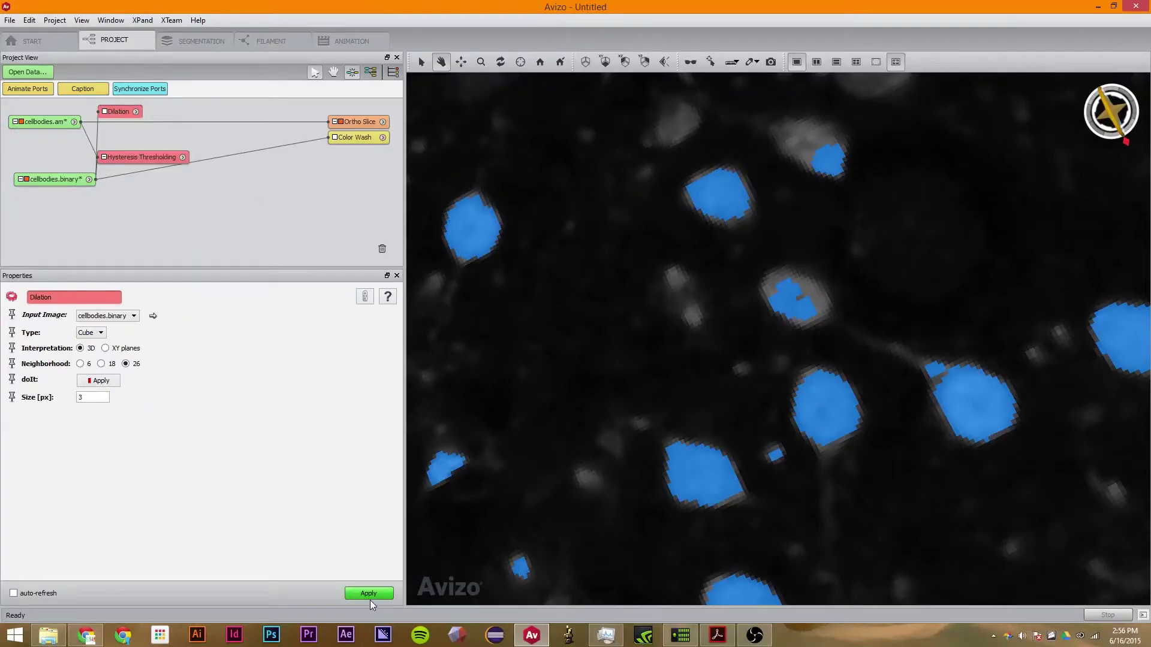
double_click(84, 396)
type("1")
left_click(357, 592)
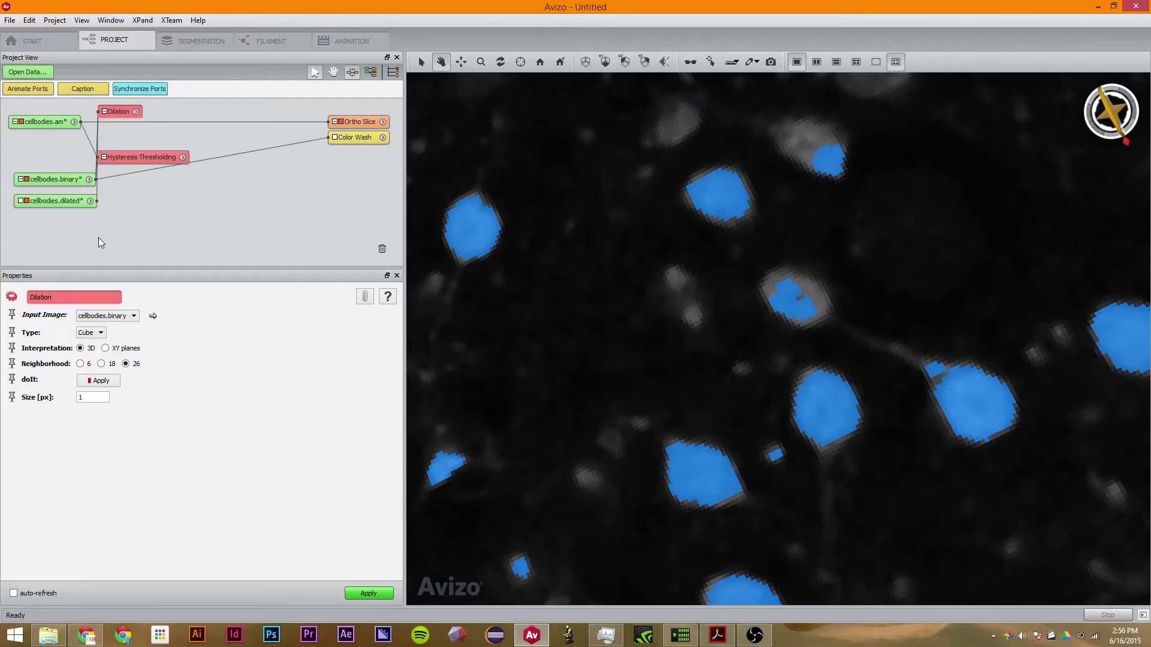
Apply Fill Holes in 3D to cellbodies.dilated, producing cellbodies.filled
left_click(74, 202)
right_click(75, 203)
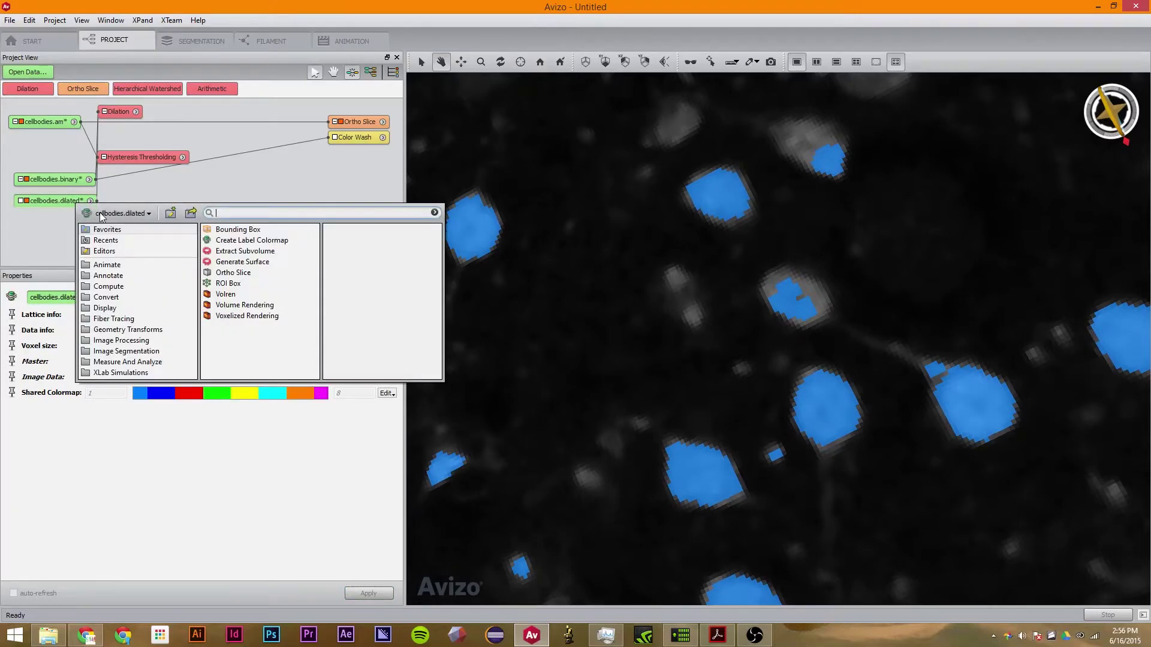
type("f")
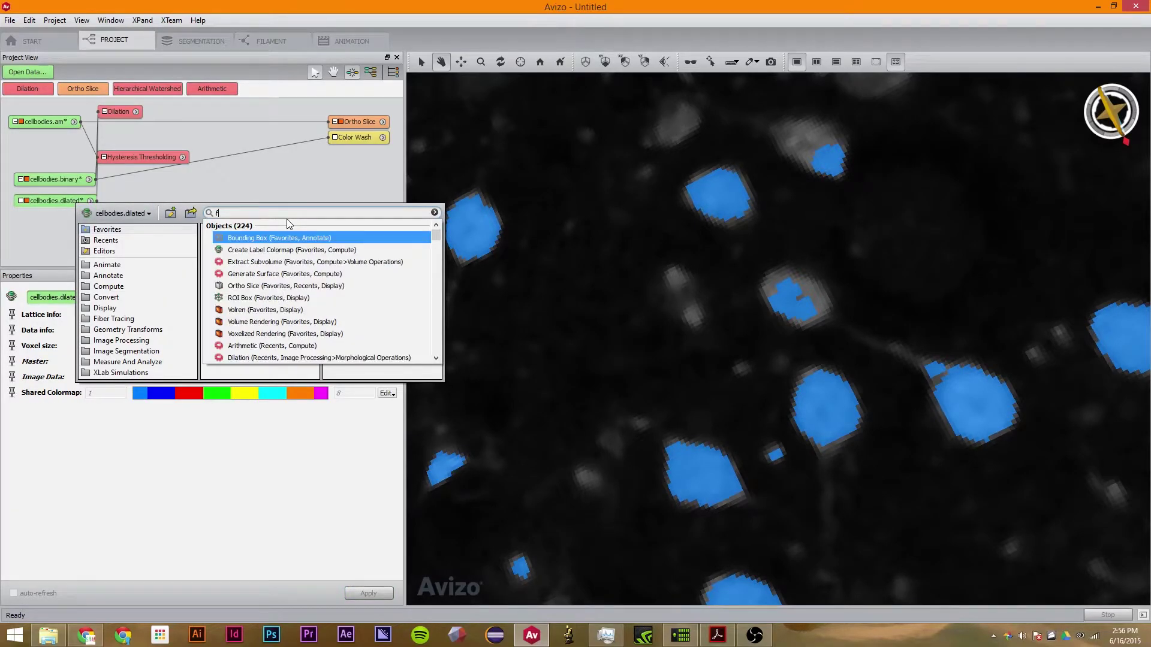
type("ill")
key("Return")
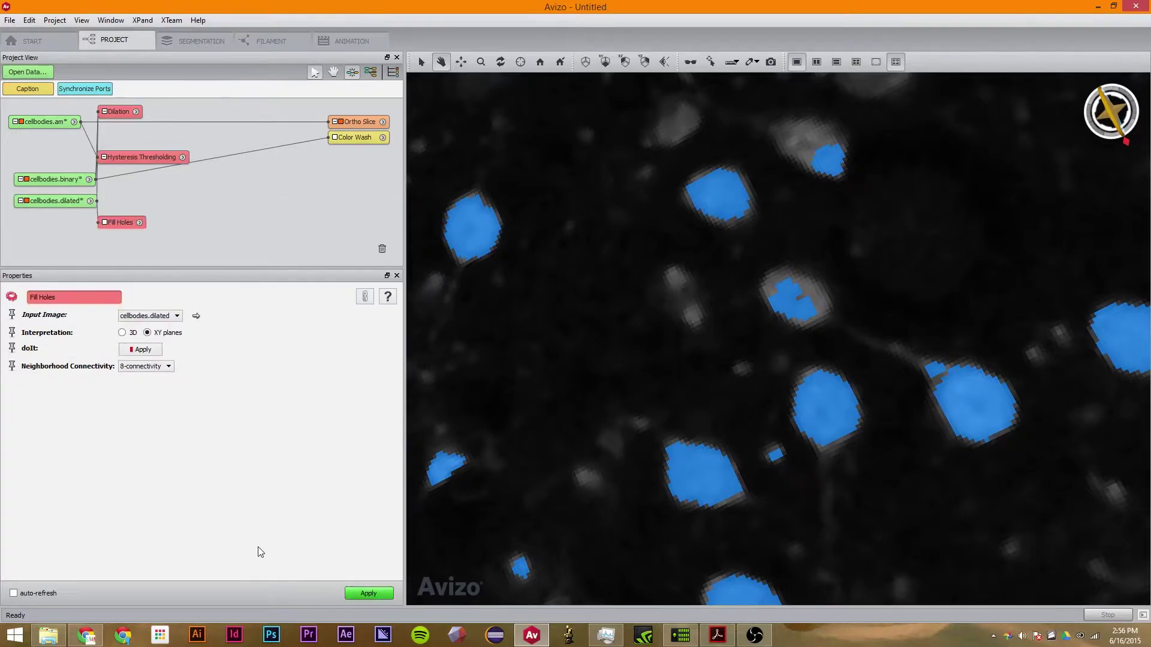
left_click(122, 333)
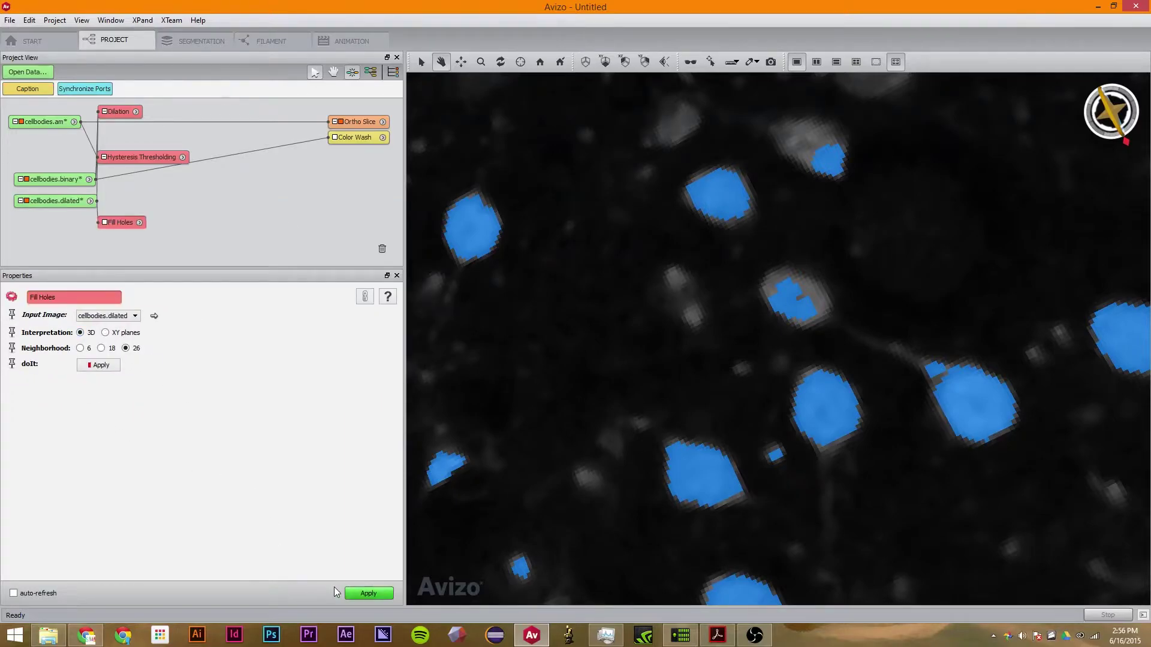
left_click(347, 593)
left_click_drag(131, 112, 127, 203)
left_click(75, 223)
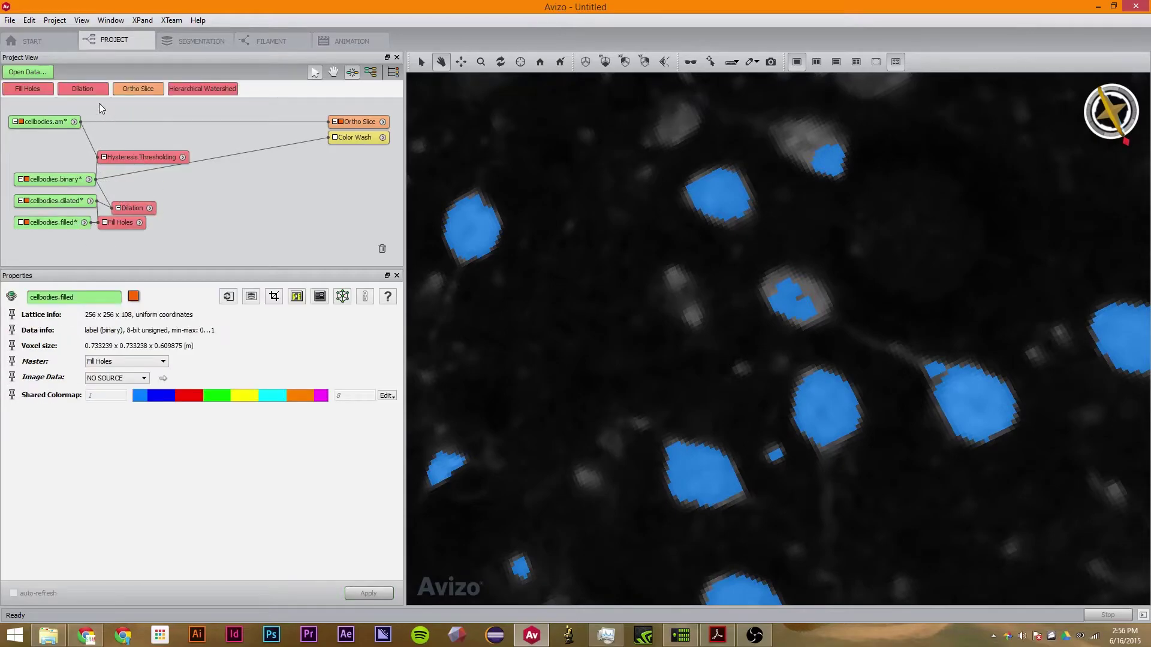
Erode cellbodies.filled with size 1 pixel to create cellbodies.eroded
right_click(71, 220)
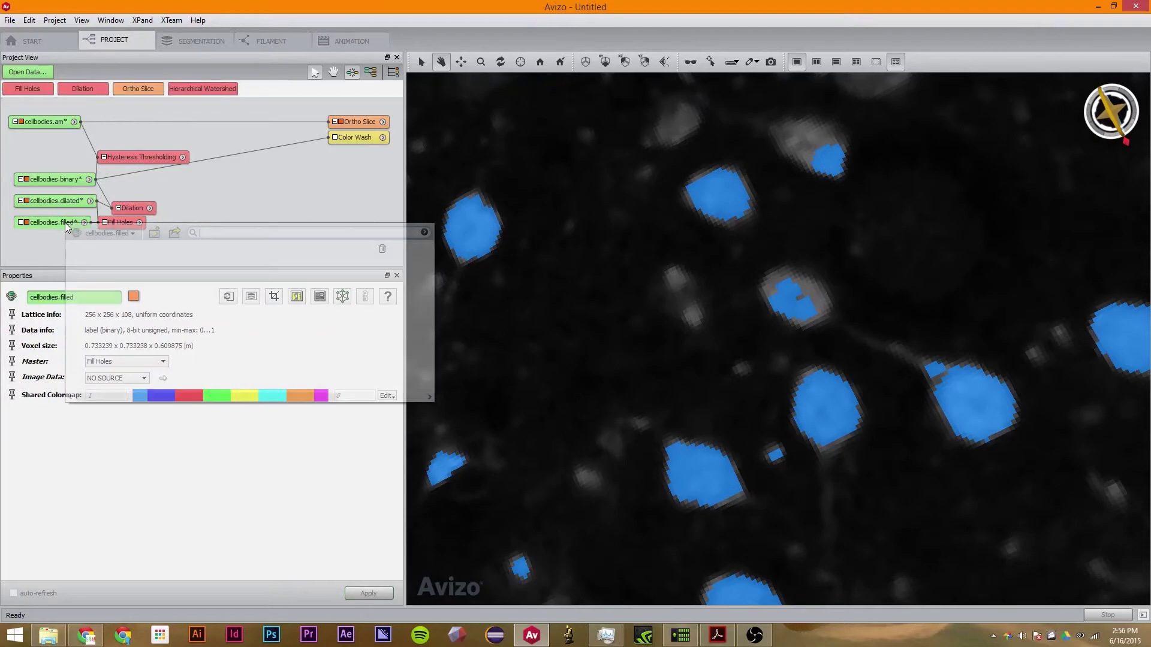
type("erosion")
left_click(243, 256)
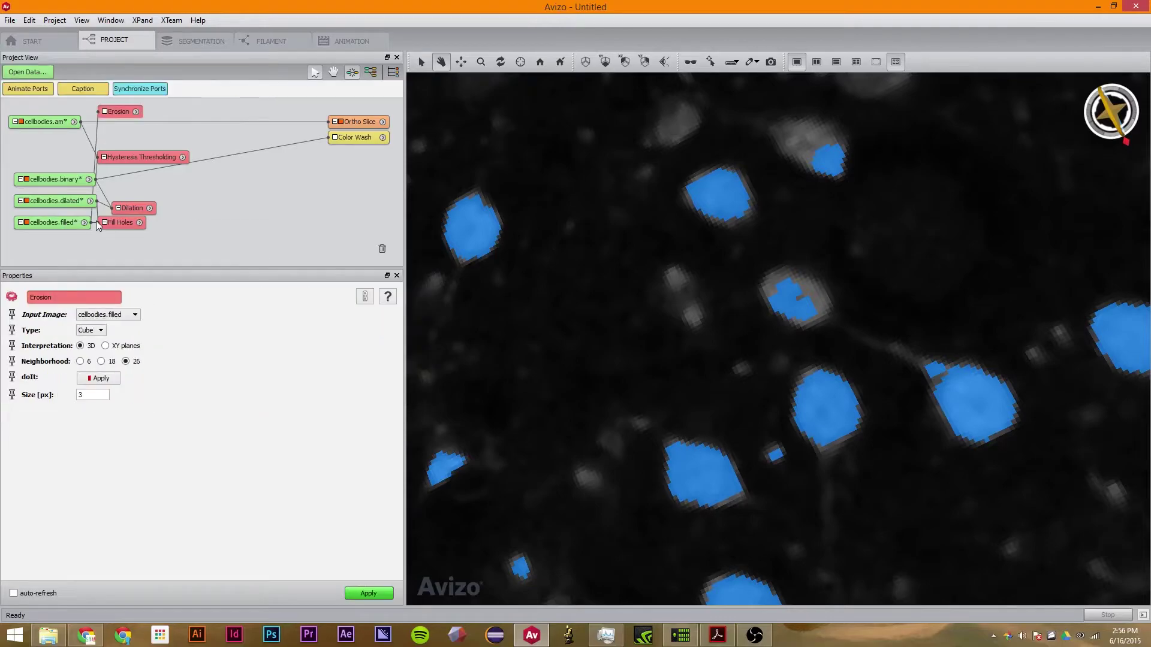
double_click(90, 395)
type("1")
left_click(383, 592)
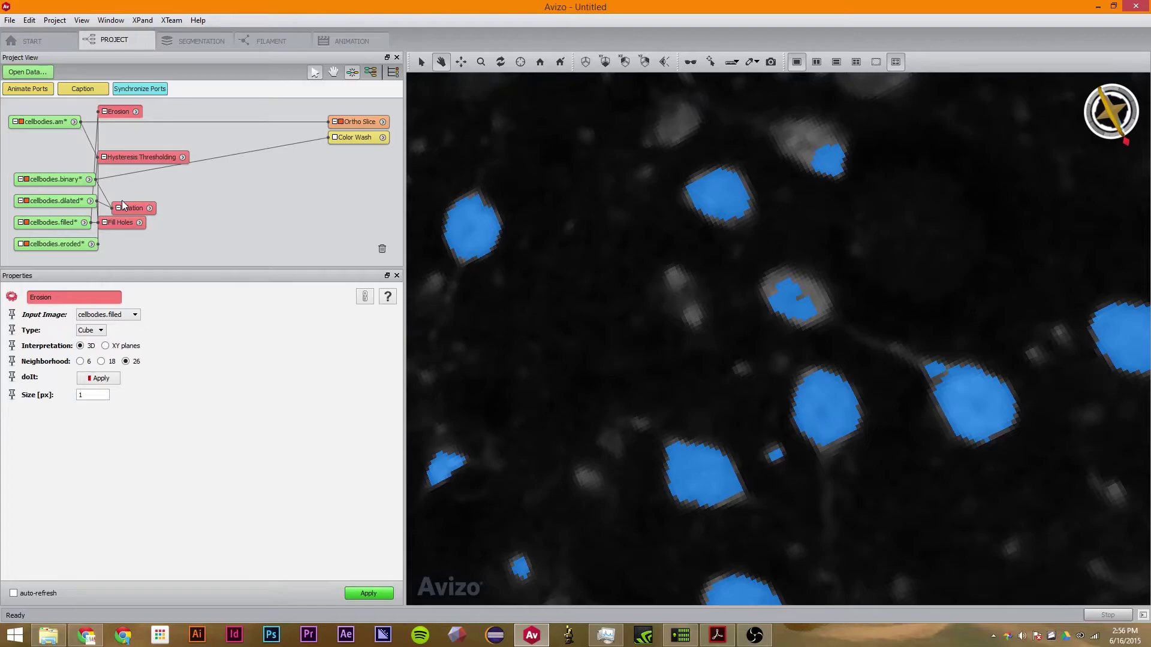
Rearrange the Dilation and Erosion nodes beside their inputs and verify both sizes are 1
left_click_drag(127, 210, 129, 176)
left_click_drag(106, 113, 118, 217)
left_click_drag(134, 152, 131, 160)
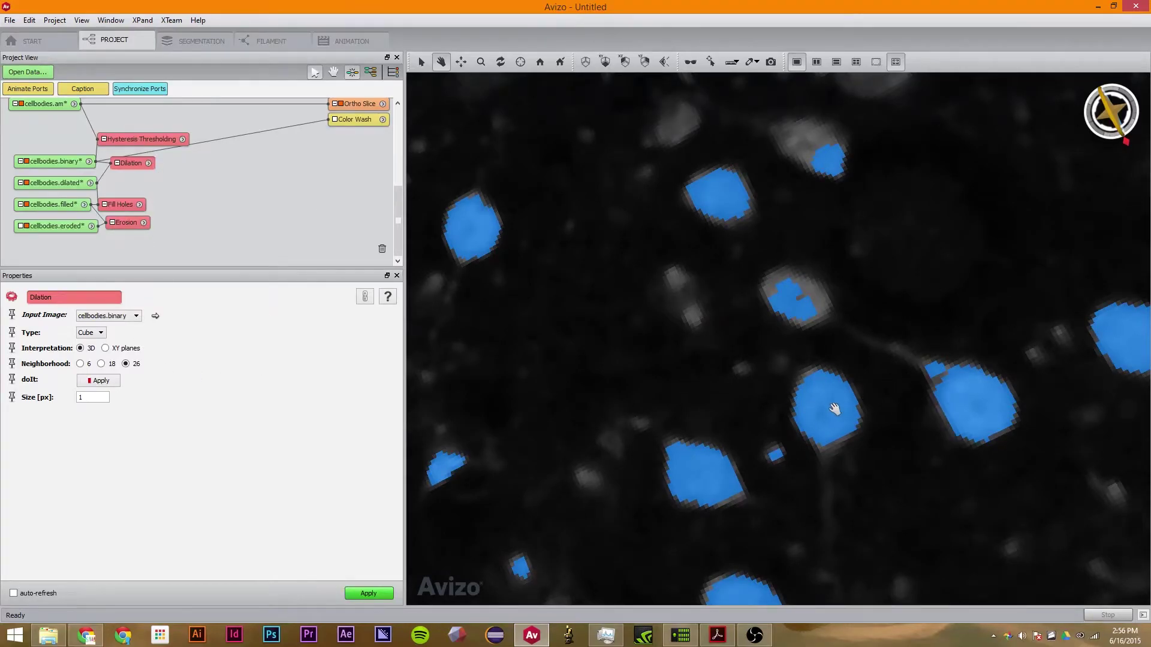
double_click(90, 399)
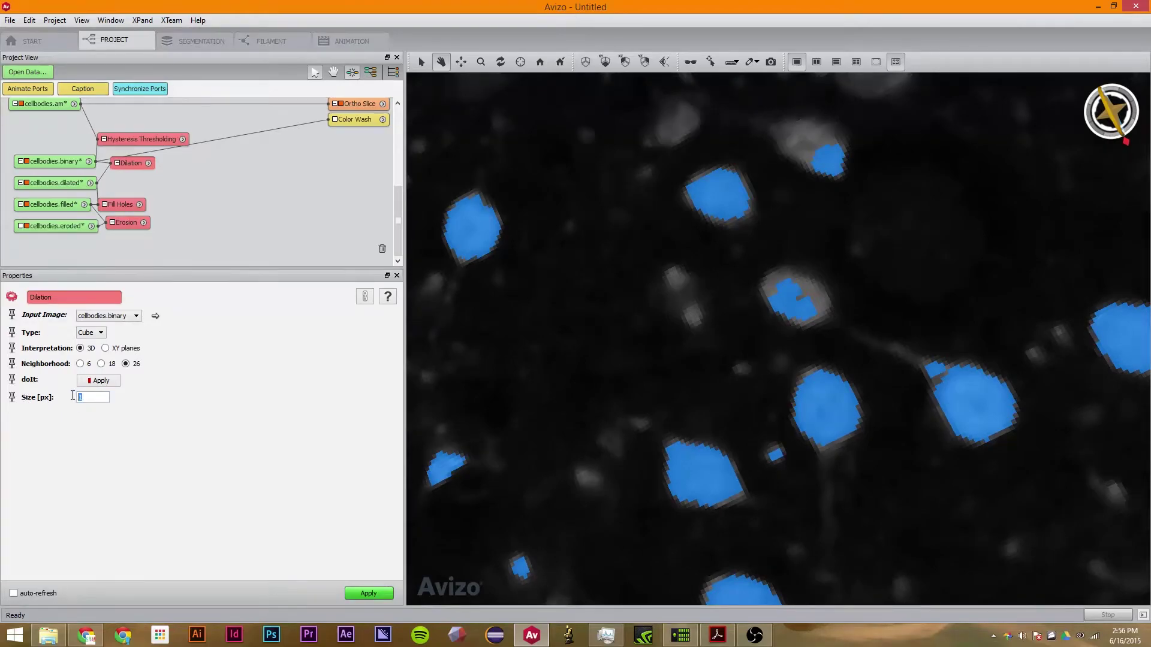
left_click(128, 224)
double_click(94, 399)
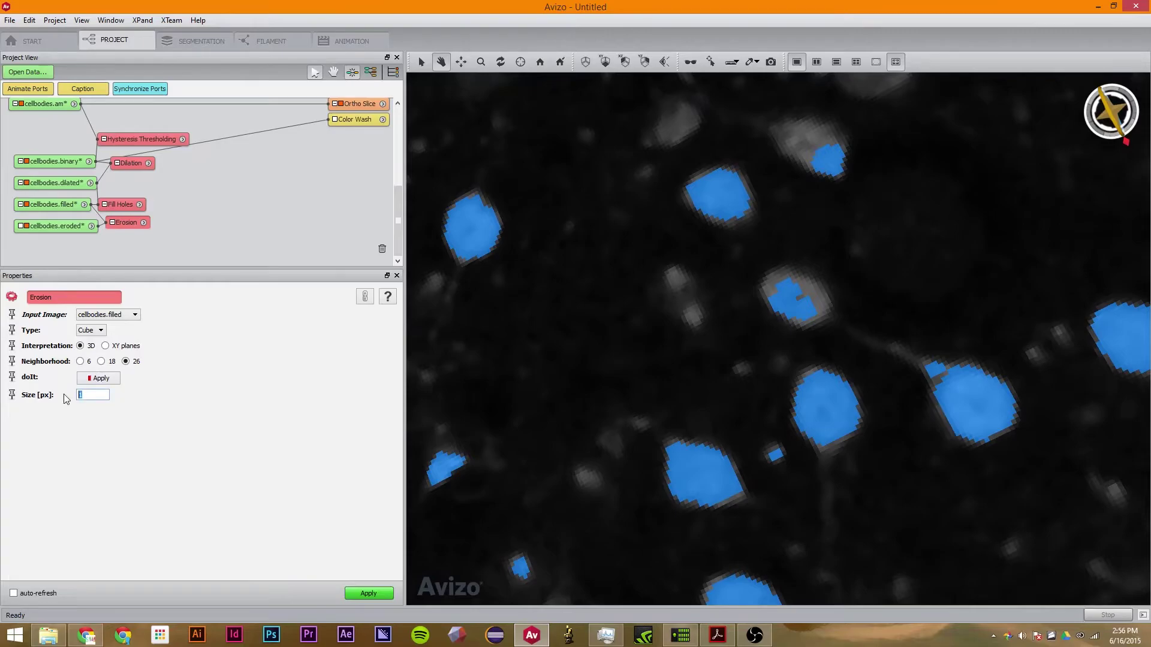
left_click(86, 184)
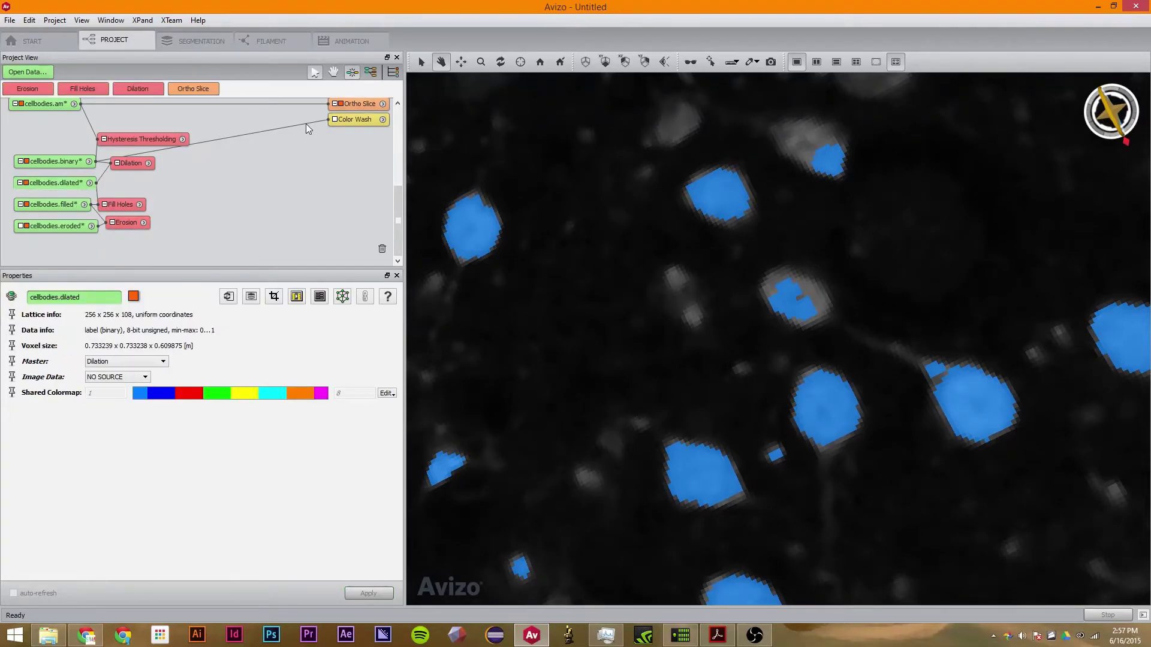
Reconnect the Color Wash input to cellbodies.filled, then to cellbodies.eroded
left_click_drag(305, 120, 80, 184)
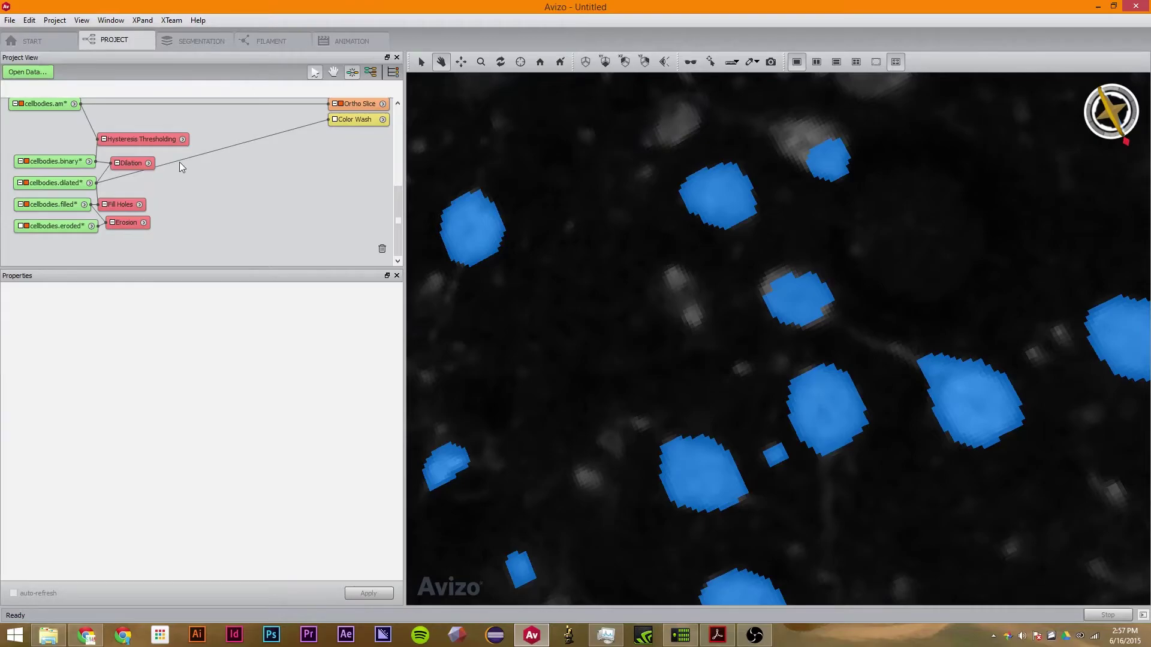
left_click_drag(179, 163, 85, 204)
left_click_drag(191, 168, 91, 228)
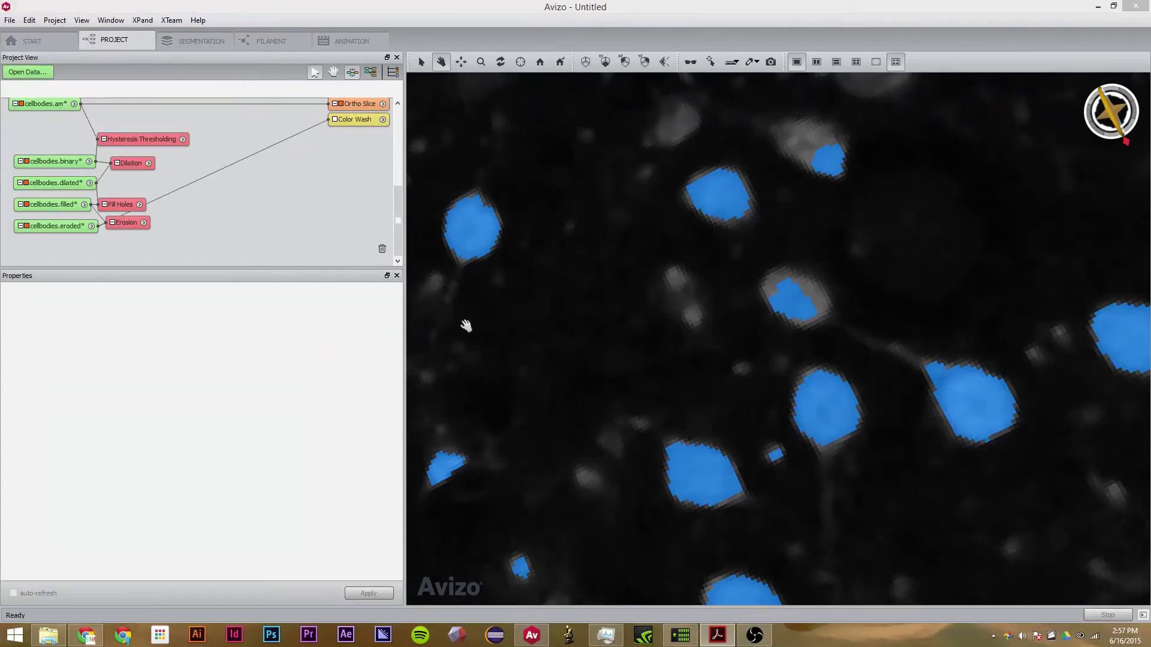
Add a Distance Map module to cellbodies.eroded and run it
right_click(57, 228)
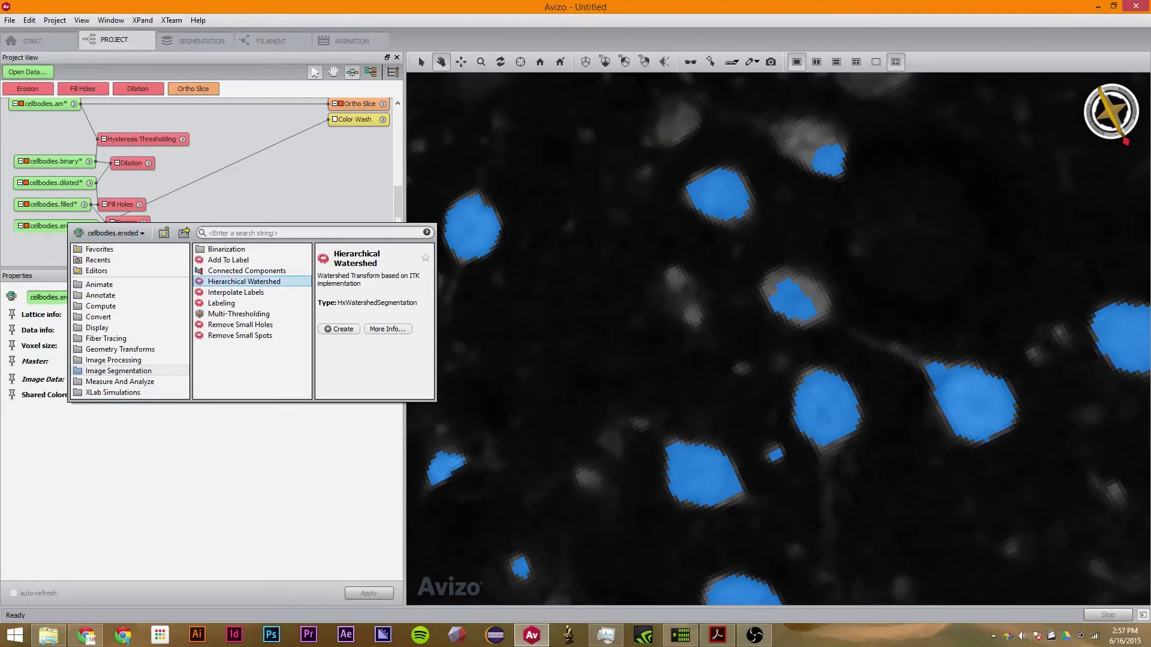
key("Escape")
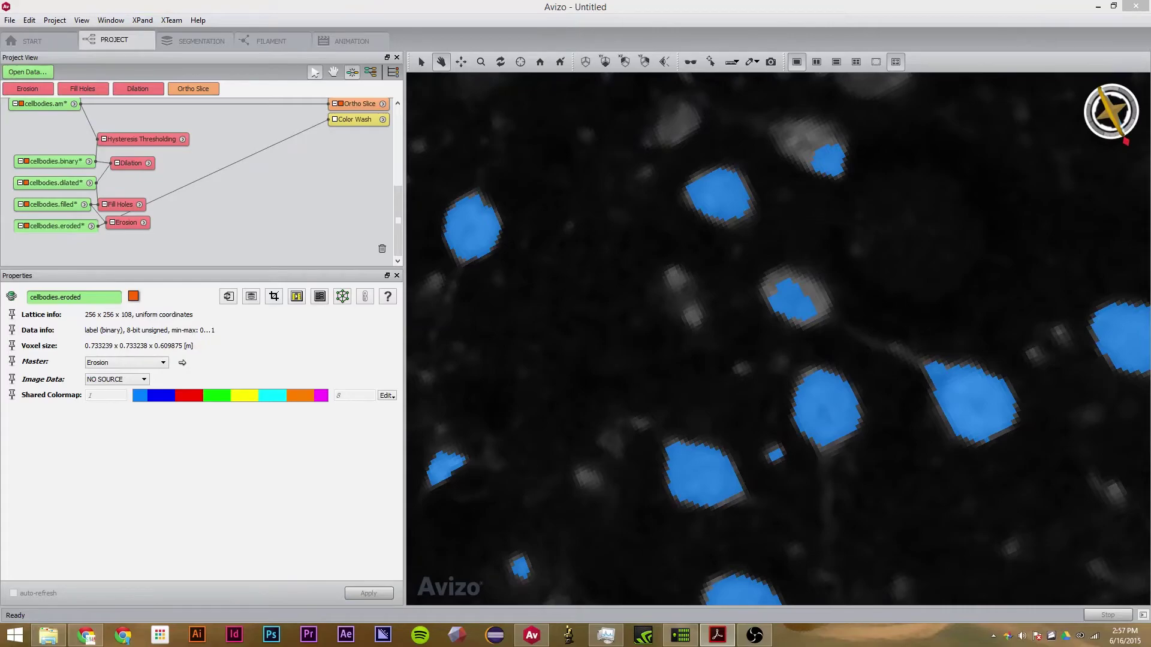
left_click(222, 238)
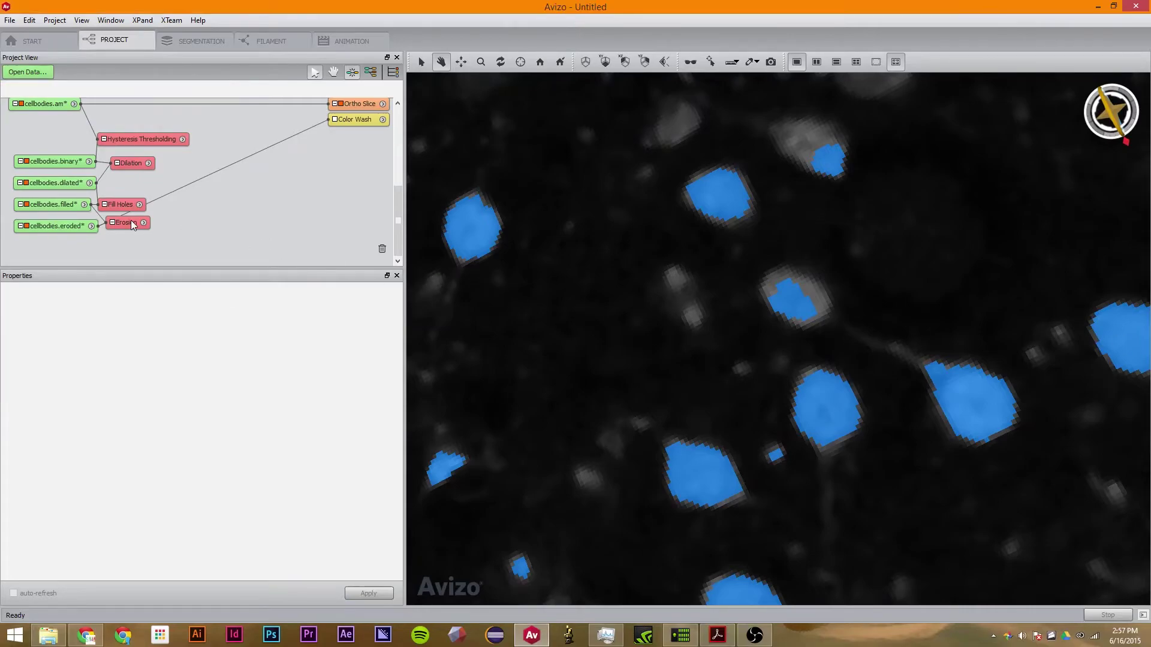
left_click(63, 230)
right_click(54, 223)
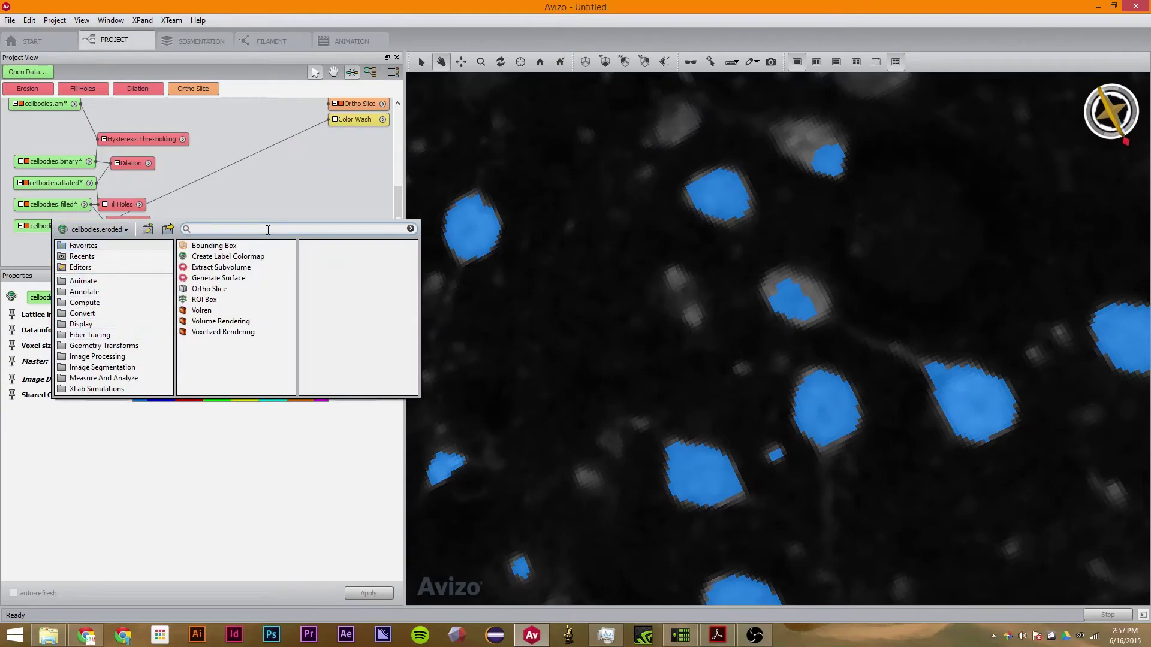
type("distance")
key("Return")
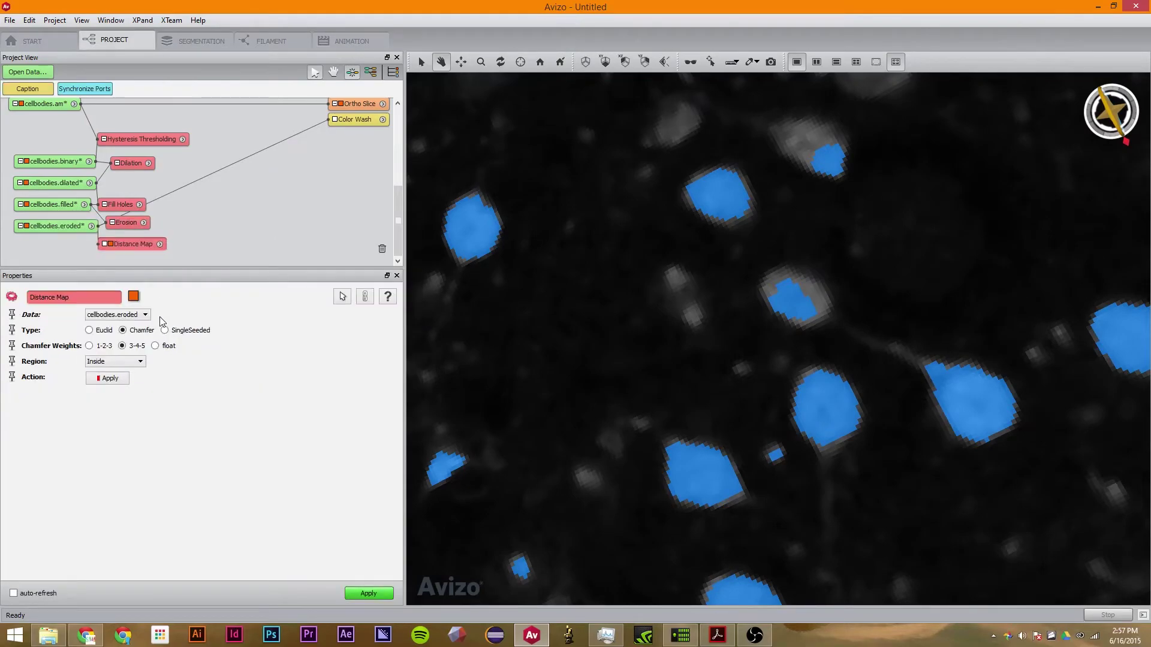
left_click(380, 593)
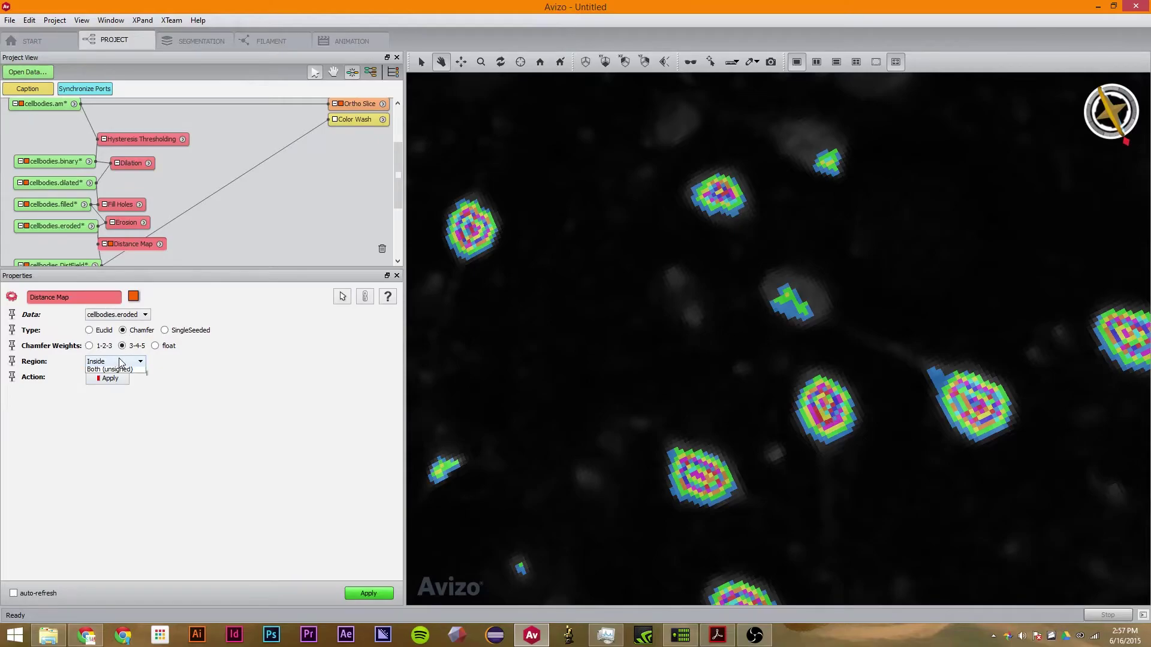
Keep the region inside, switch Chamfer Weights to float, and recompute cellbodies.DistField
left_click(123, 363)
left_click(123, 366)
left_click(155, 346)
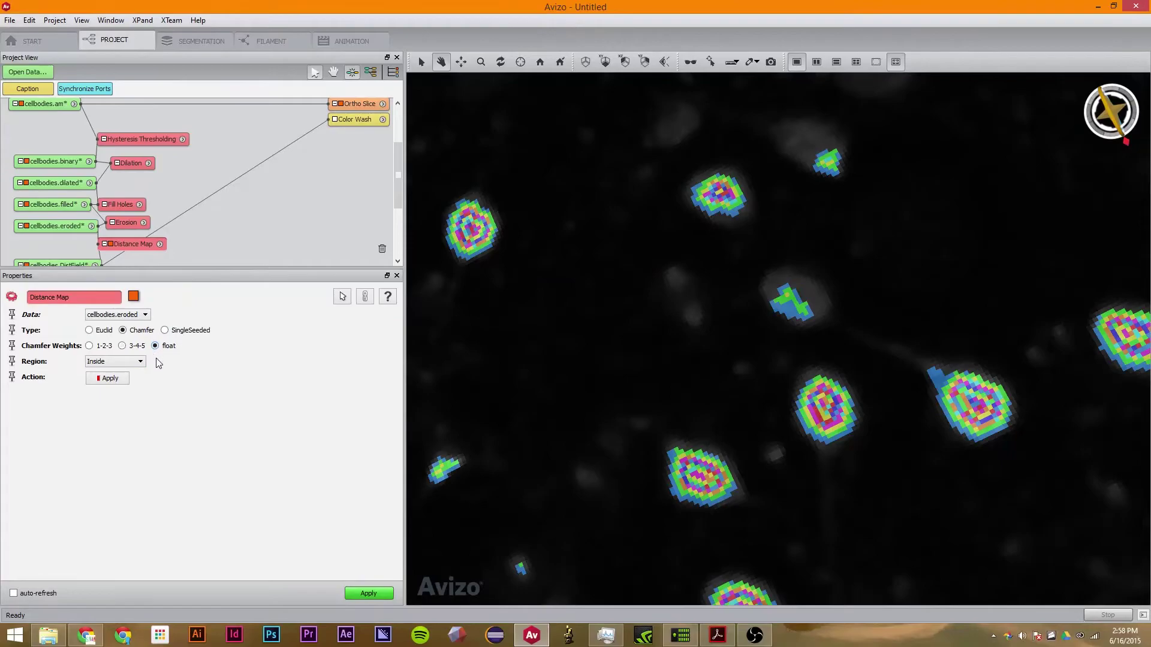
left_click(385, 593)
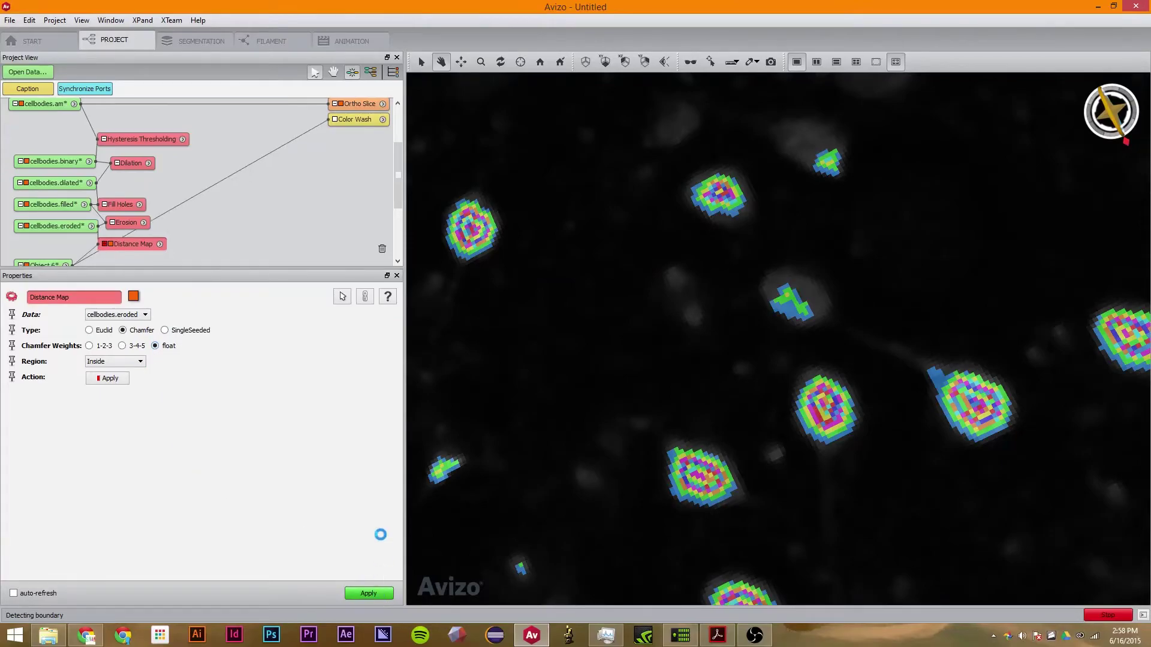
scroll(398, 240, "down", 2)
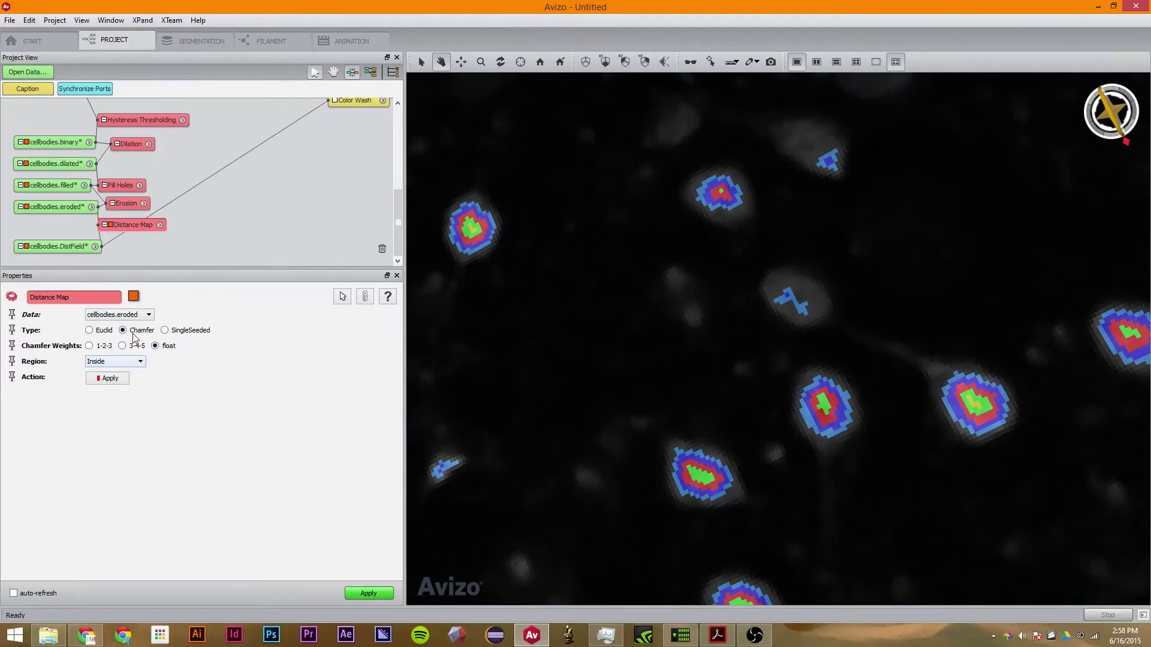
left_click(84, 246)
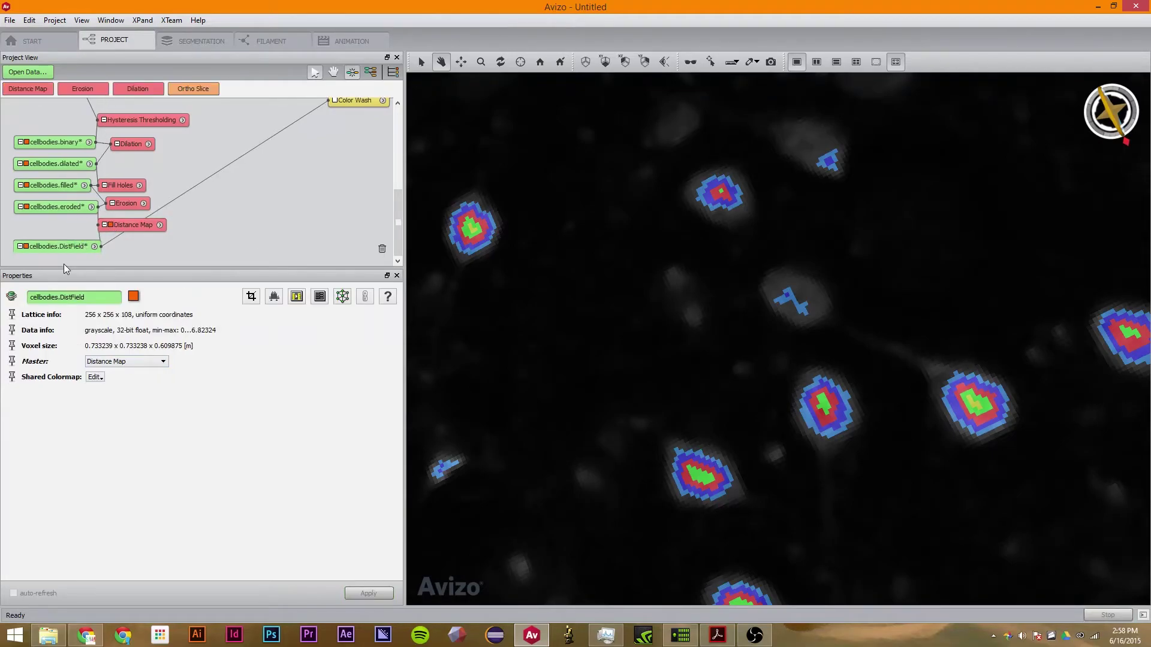
Apply an Arithmetic module with expression -A+6.82 to cellbodies.DistField, creating Result
right_click(66, 247)
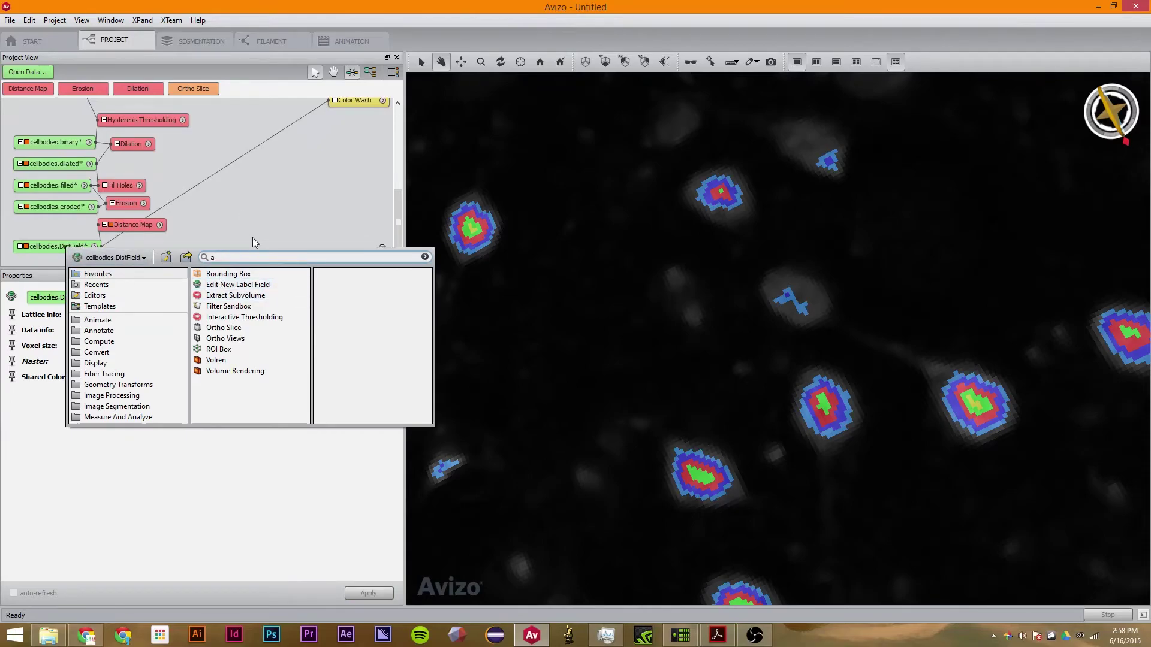
type("arith")
key("Return")
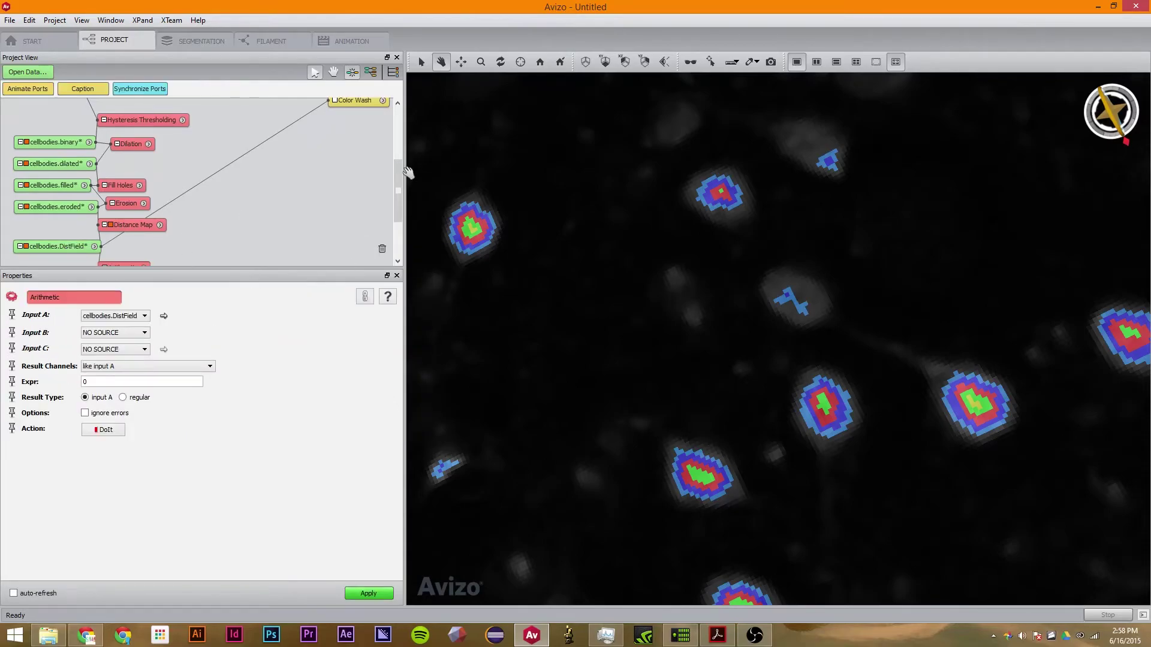
scroll(396, 221, "down", 1)
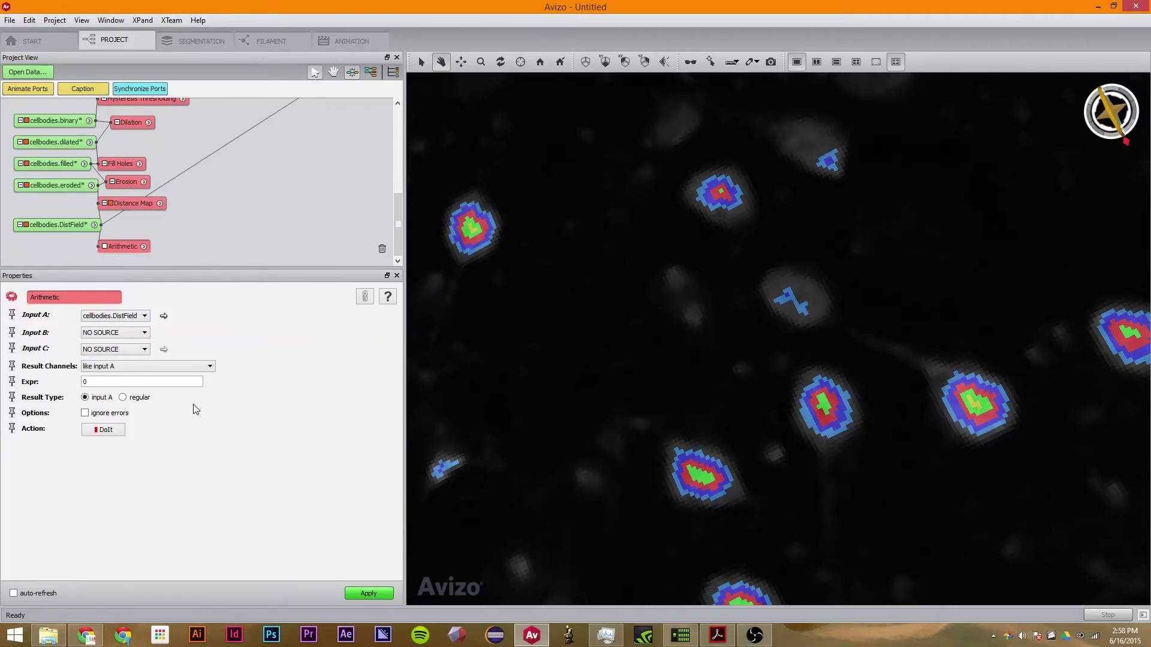
double_click(161, 384)
type("-A +6.82")
left_click(360, 596)
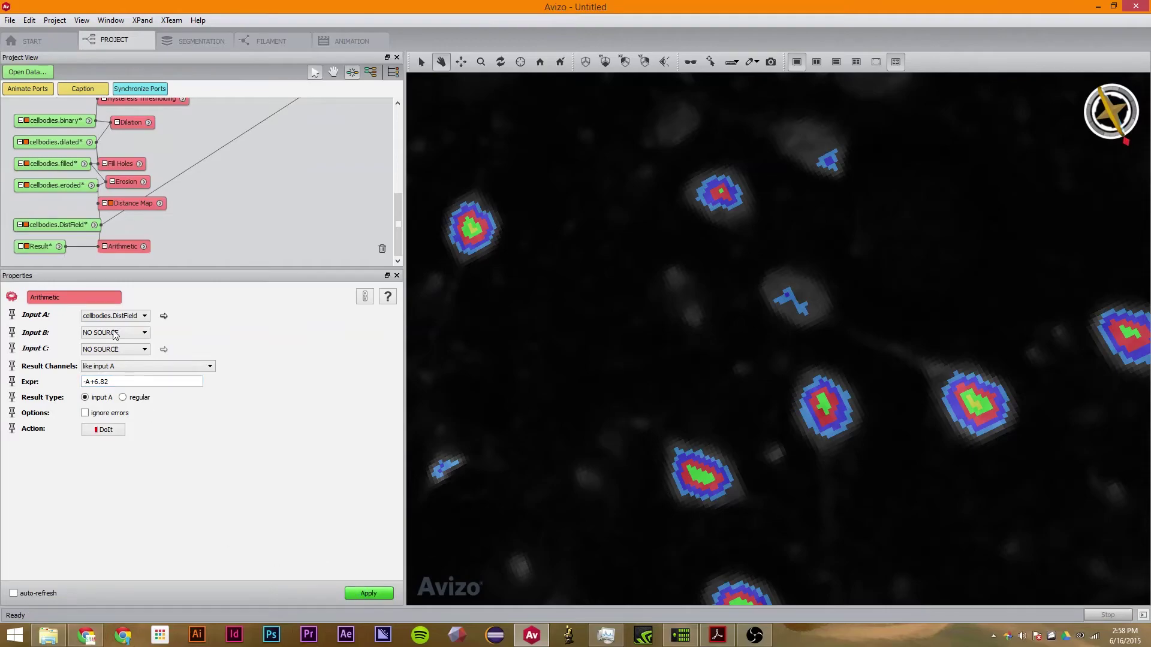
Display the Result volume in a new Ortho Slice
left_click(47, 247)
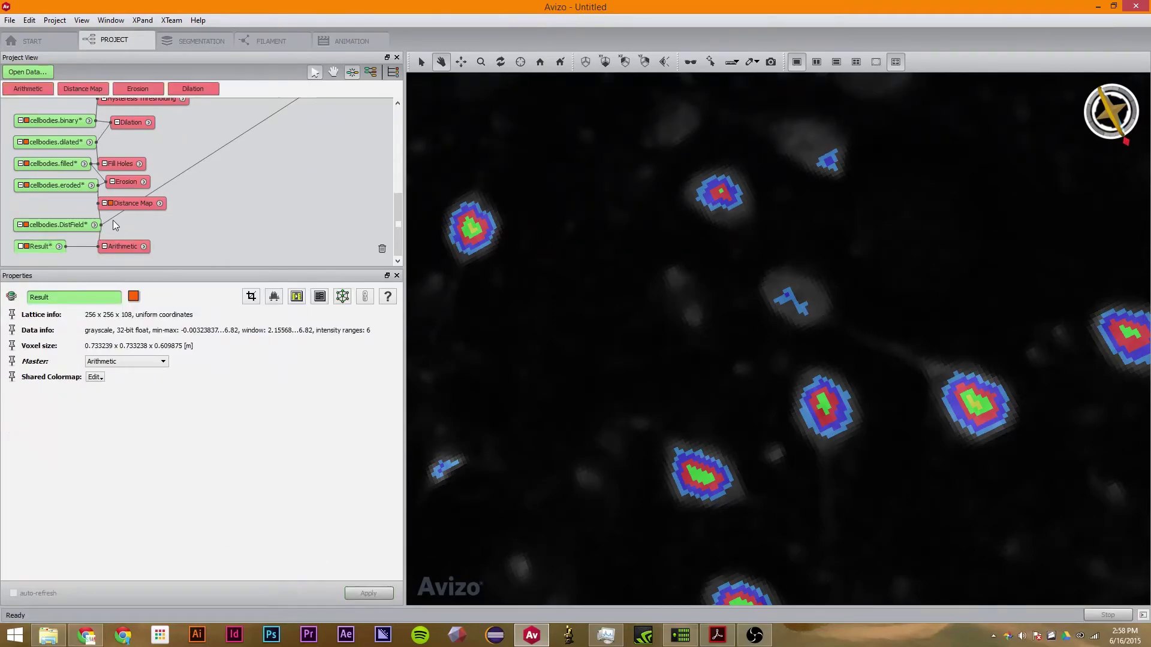
right_click(37, 246)
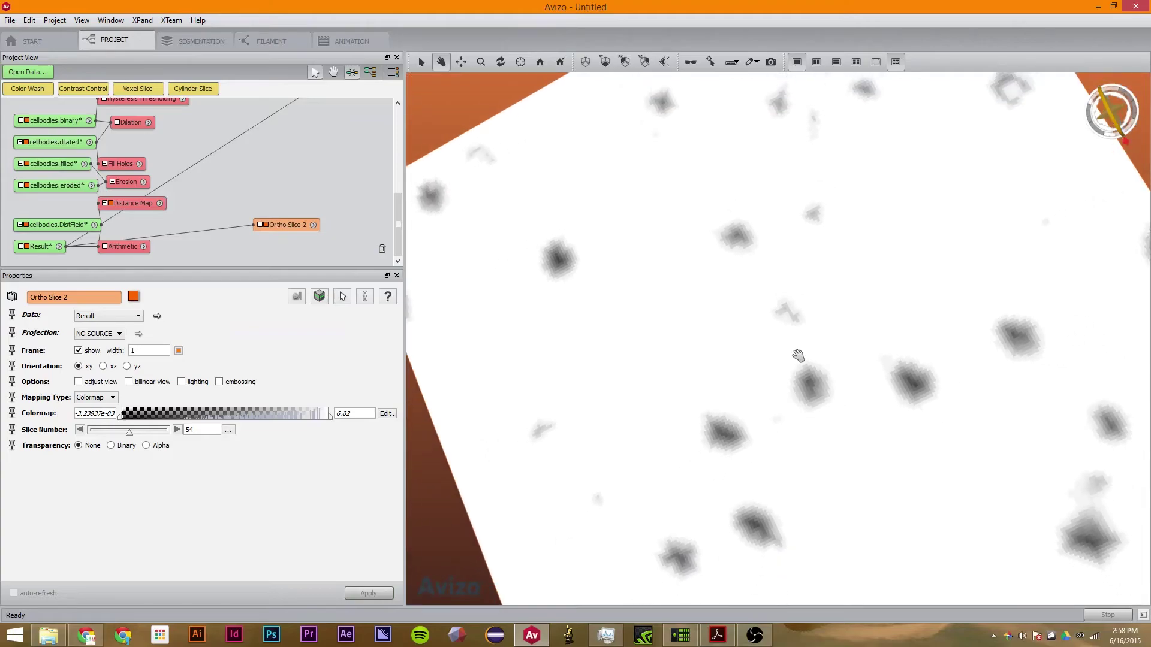
scroll(798, 358, "down", 3)
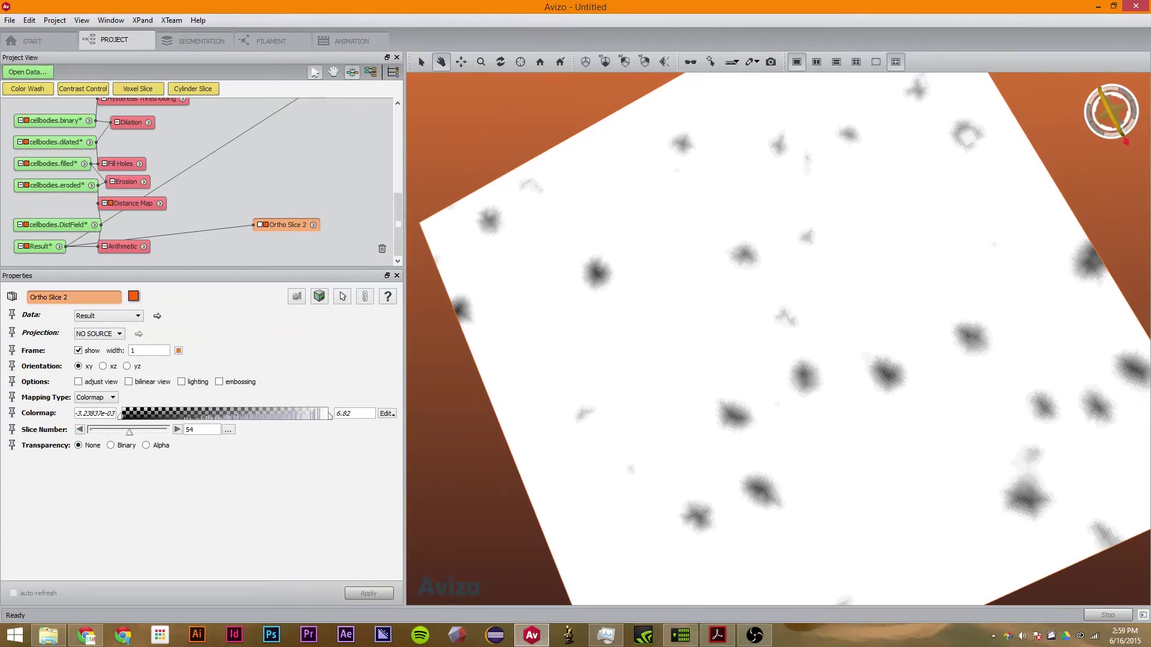
key("alt+Tab")
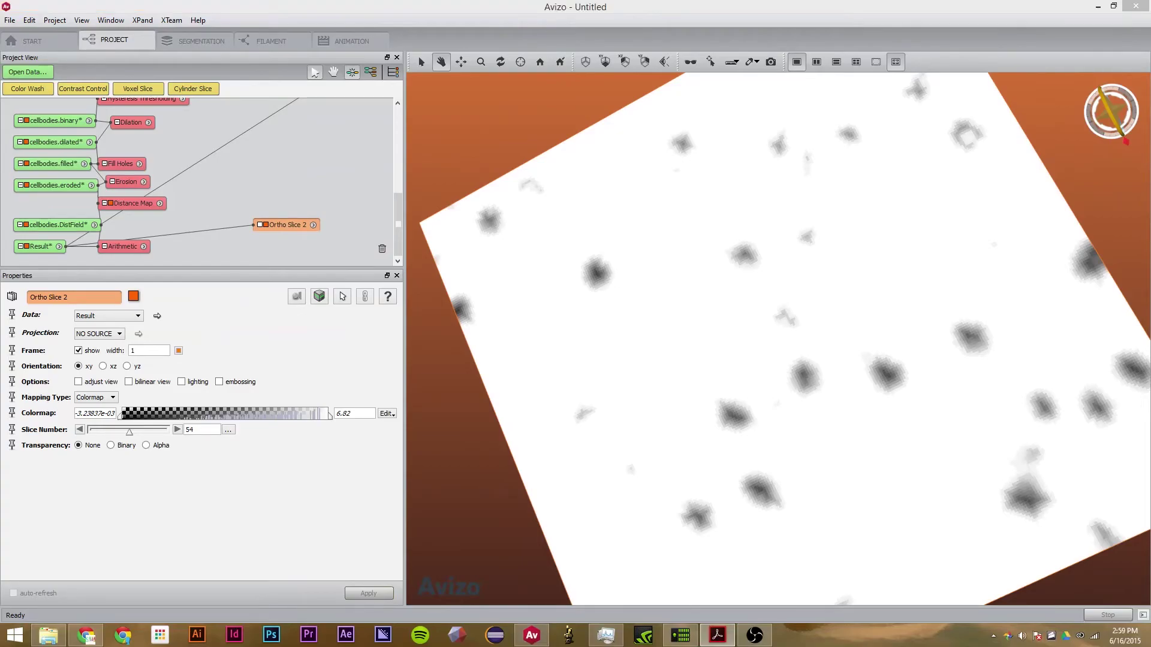
Run Hierarchical Watershed on Result with input threshold 0.5 and minimal depth 1.75
right_click(34, 246)
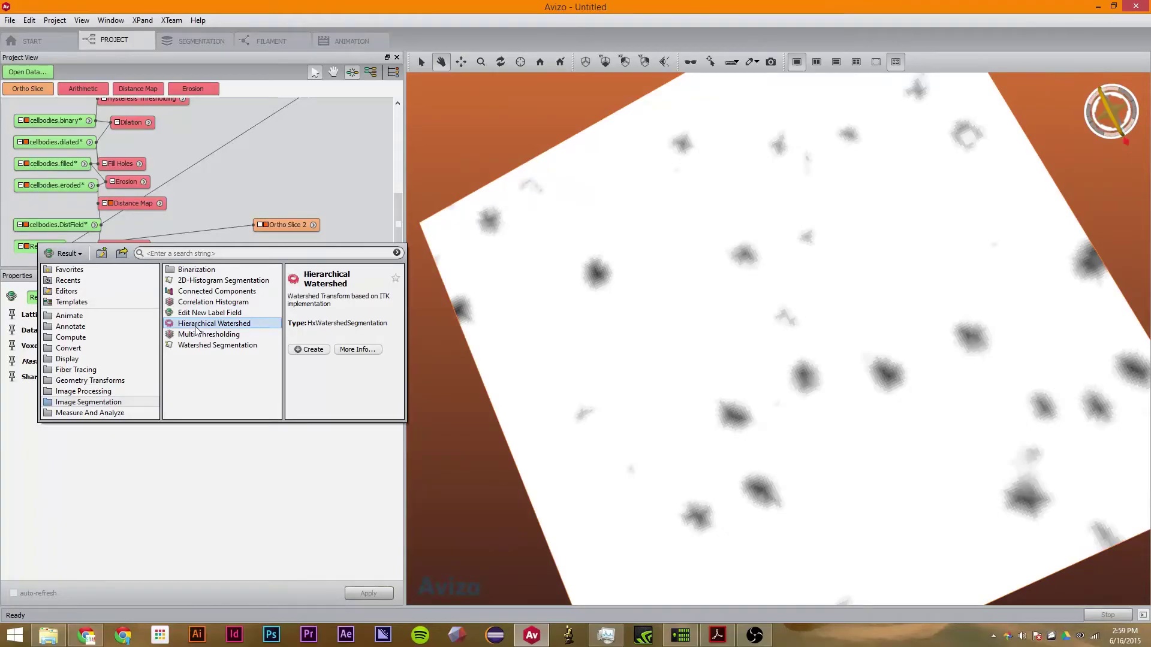
double_click(204, 324)
scroll(300, 249, "down", 1)
scroll(299, 250, "down", 1)
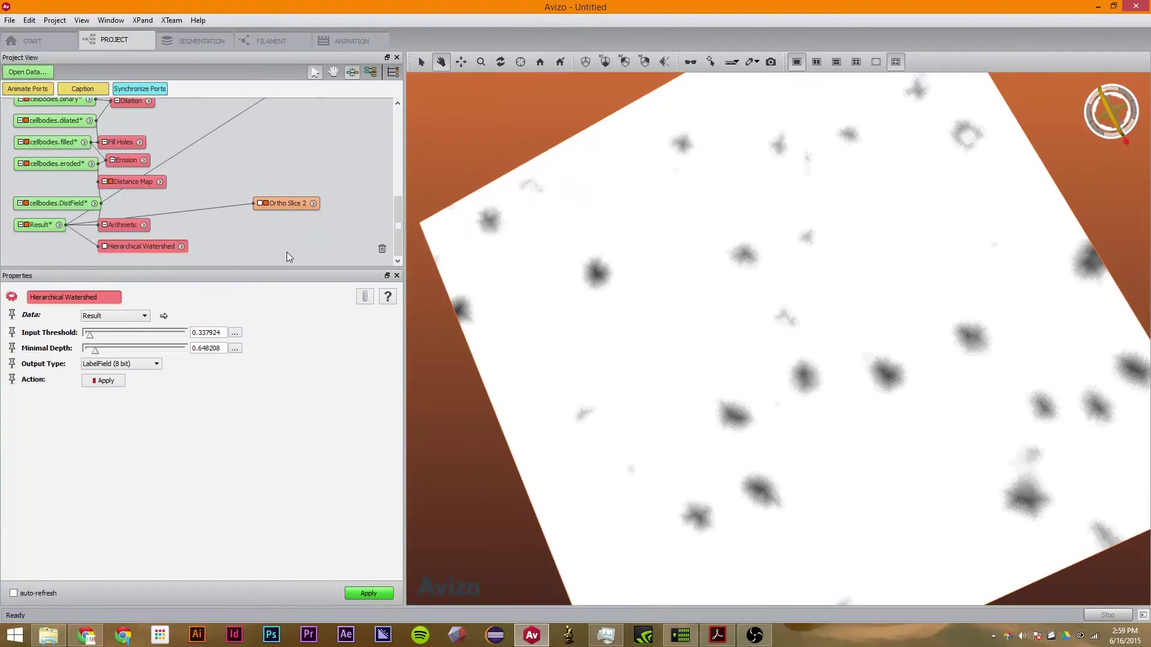
double_click(221, 334)
type(".5")
double_click(224, 348)
type("1,75")
key("Return")
type(".75")
left_click(368, 595)
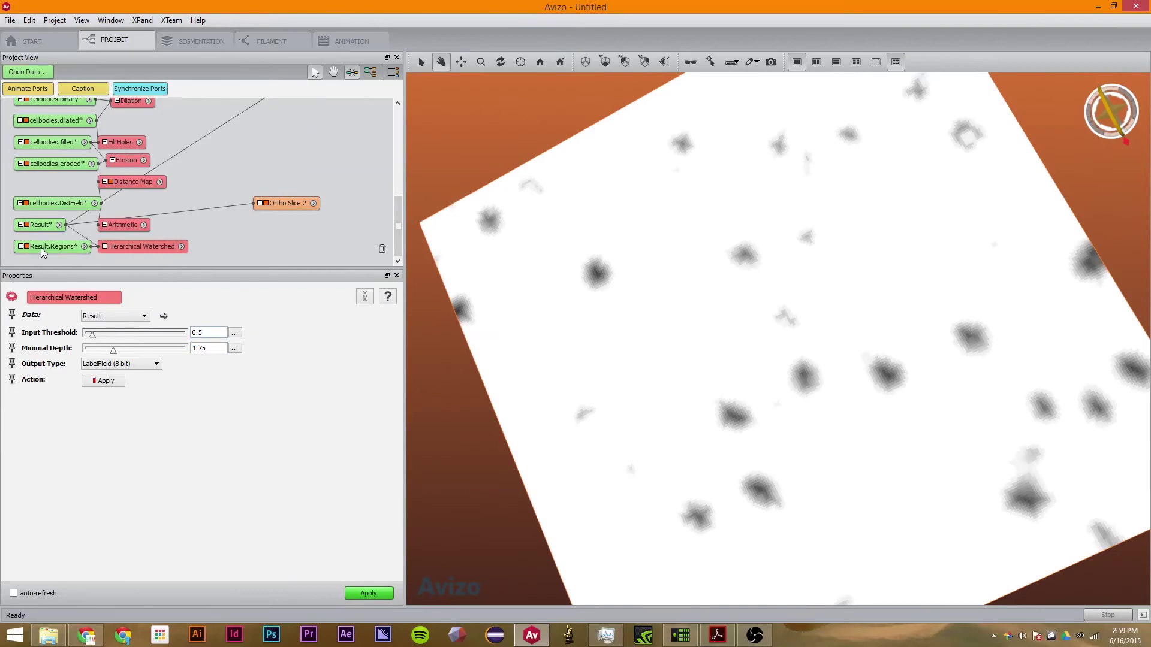
mouse_move(41, 246)
left_mouse_down()
mouse_move(46, 257)
mouse_move(39, 242)
left_mouse_up()
Add Ortho Slice 3 on Result.Regions at slice 16 and shift its node left in the Project view
left_click(101, 88)
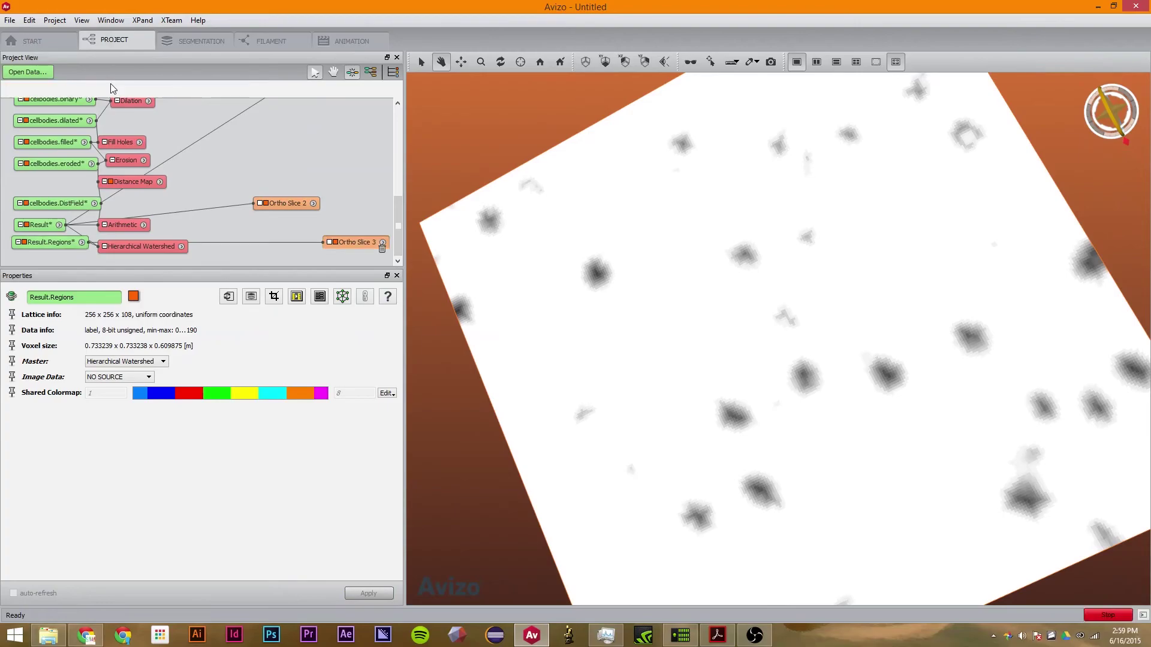
left_click_drag(527, 419, 881, 299)
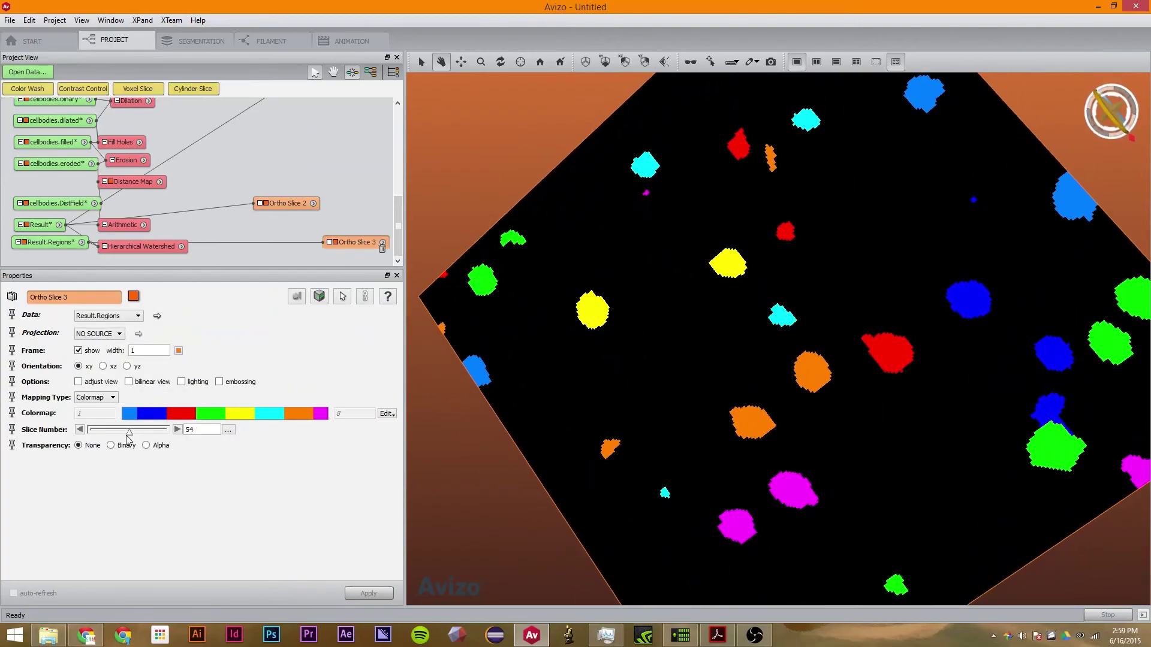
left_click_drag(129, 431, 101, 449)
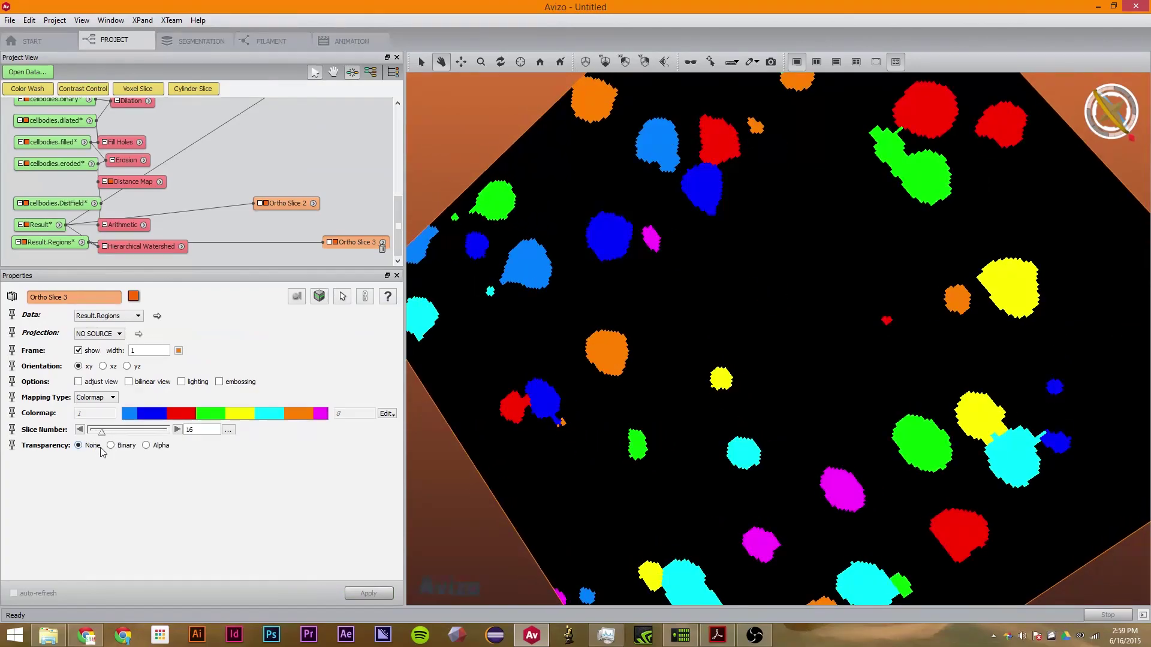
left_click_drag(359, 242, 305, 245)
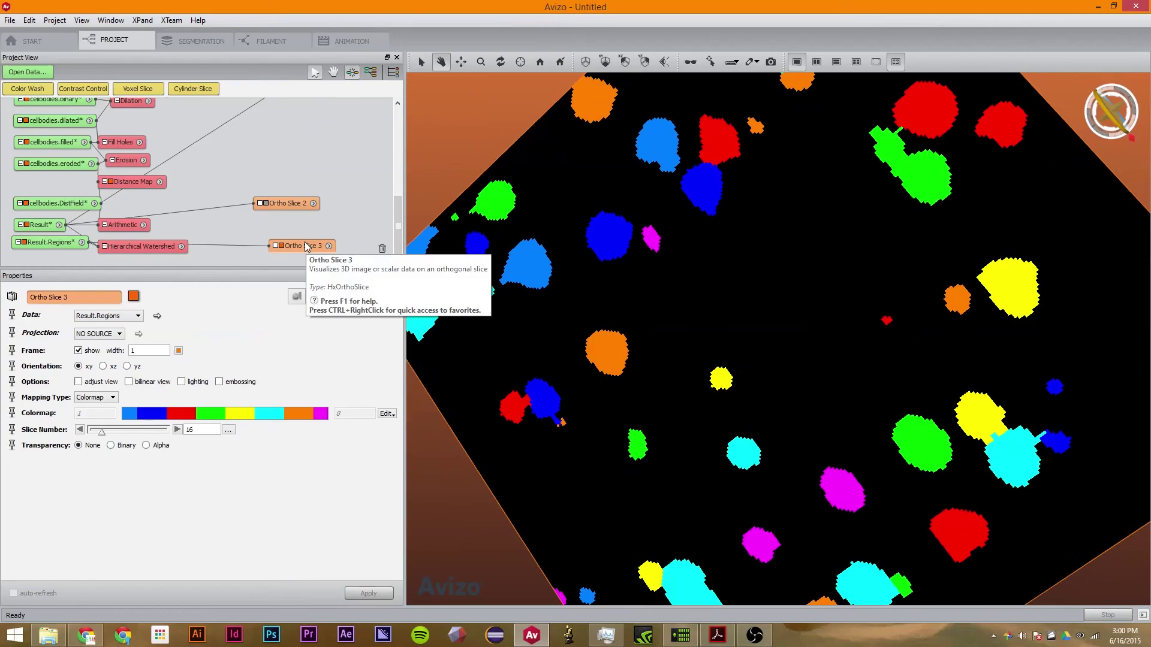